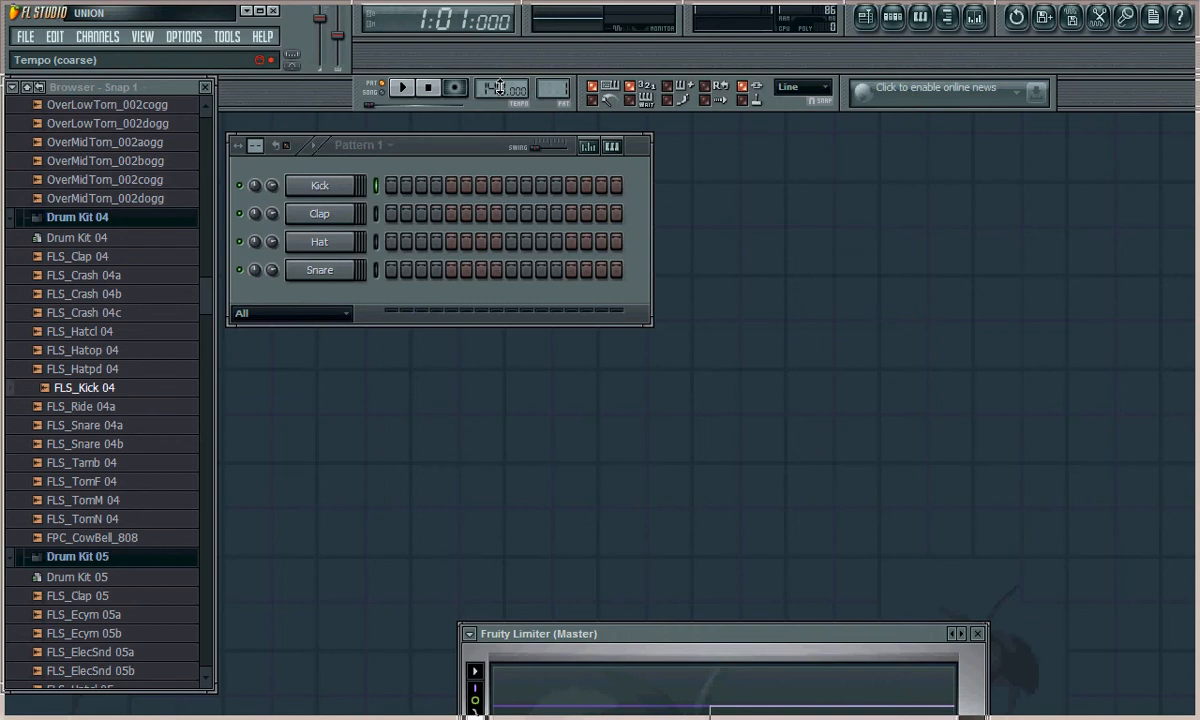
- Set the tempo to 100 and lengthen Pattern 1 to 32 steps
drag(498, 92, 500, 163)
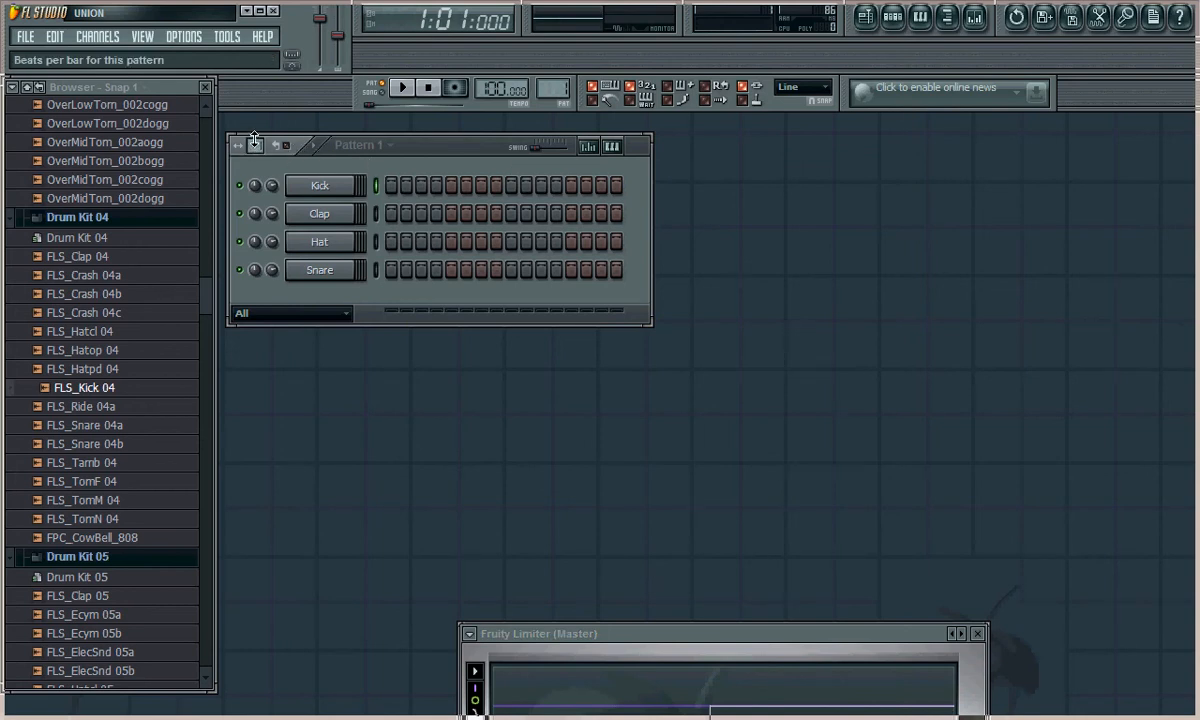
mouse_move(255, 133)
mouse_down()
mouse_move(256, 104)
mouse_move(258, 116)
mouse_up()
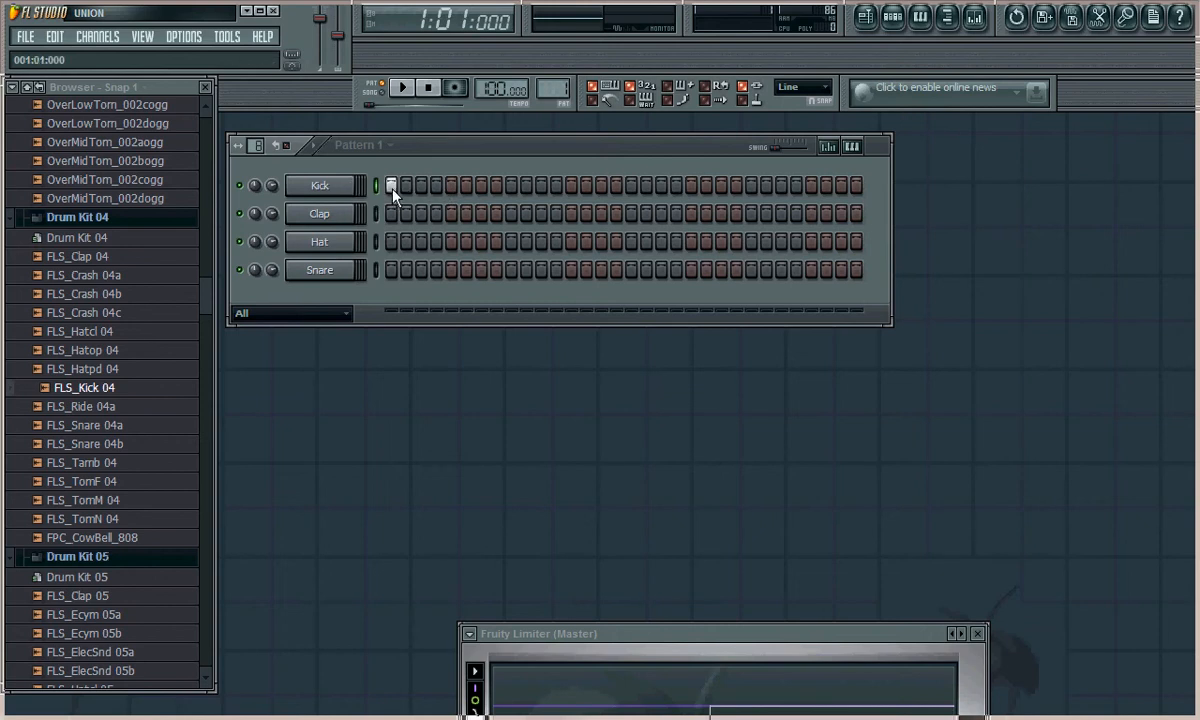
- Place a kick on every fourth step of the pattern, starting at step 1, and play it back
click(571, 186)
click(631, 186)
click(691, 186)
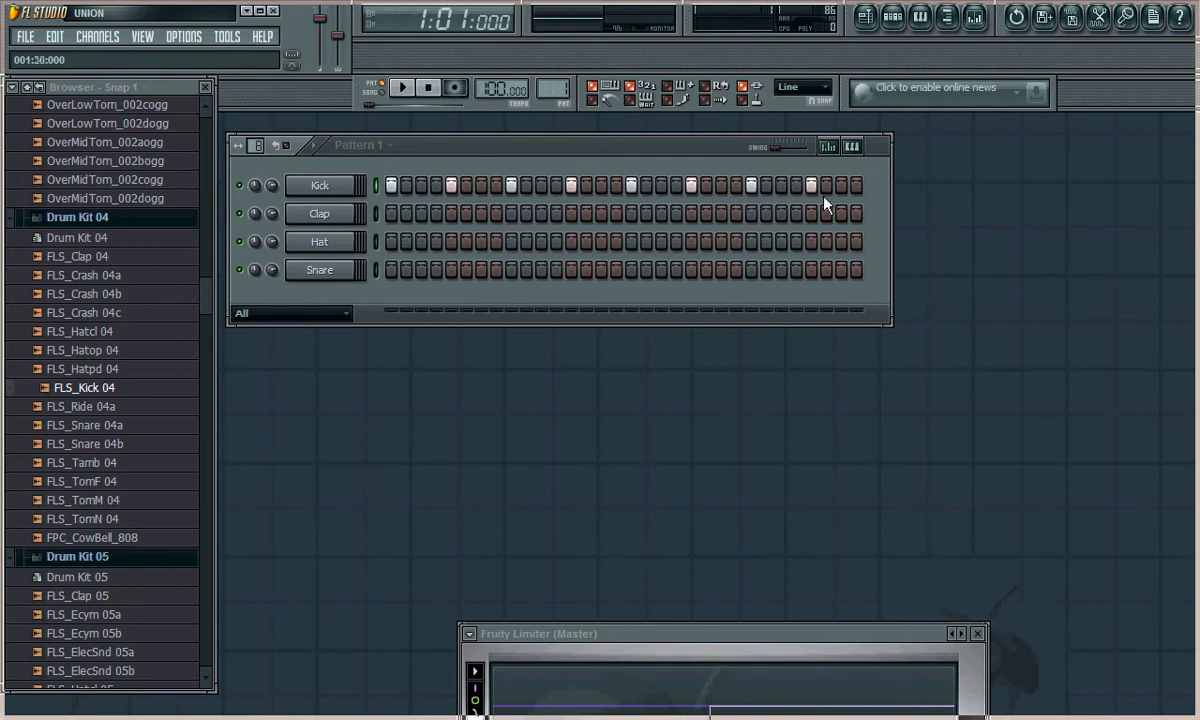
key(space)
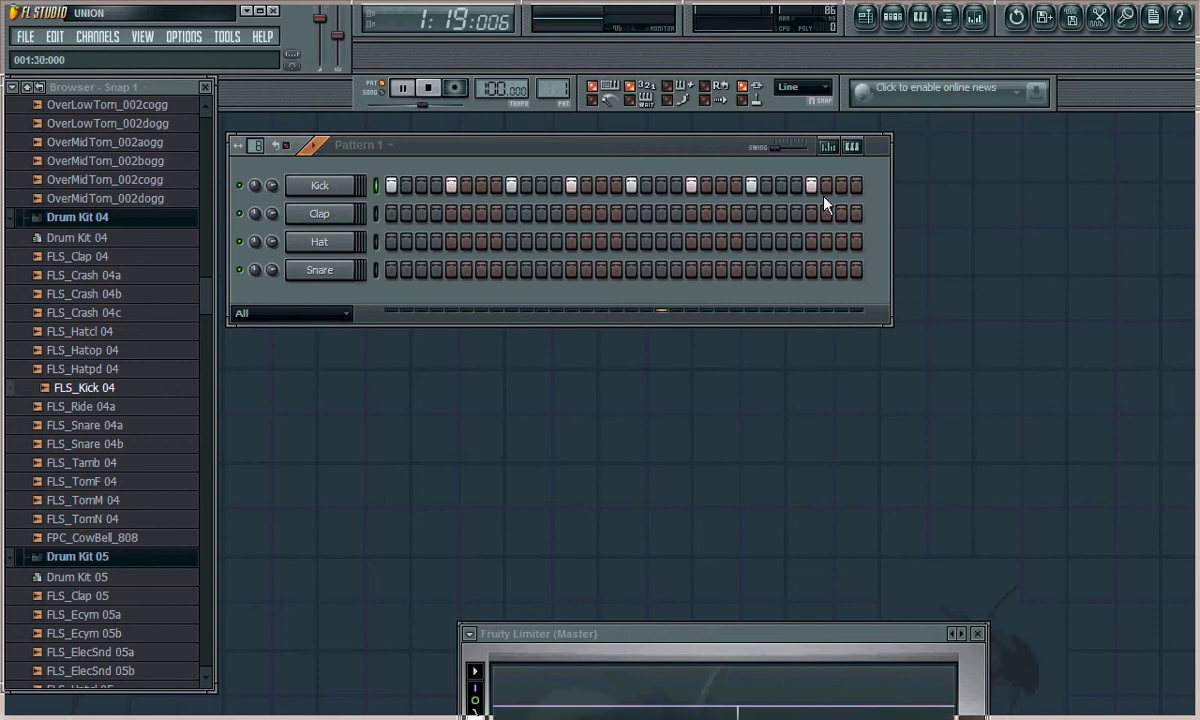
key(space)
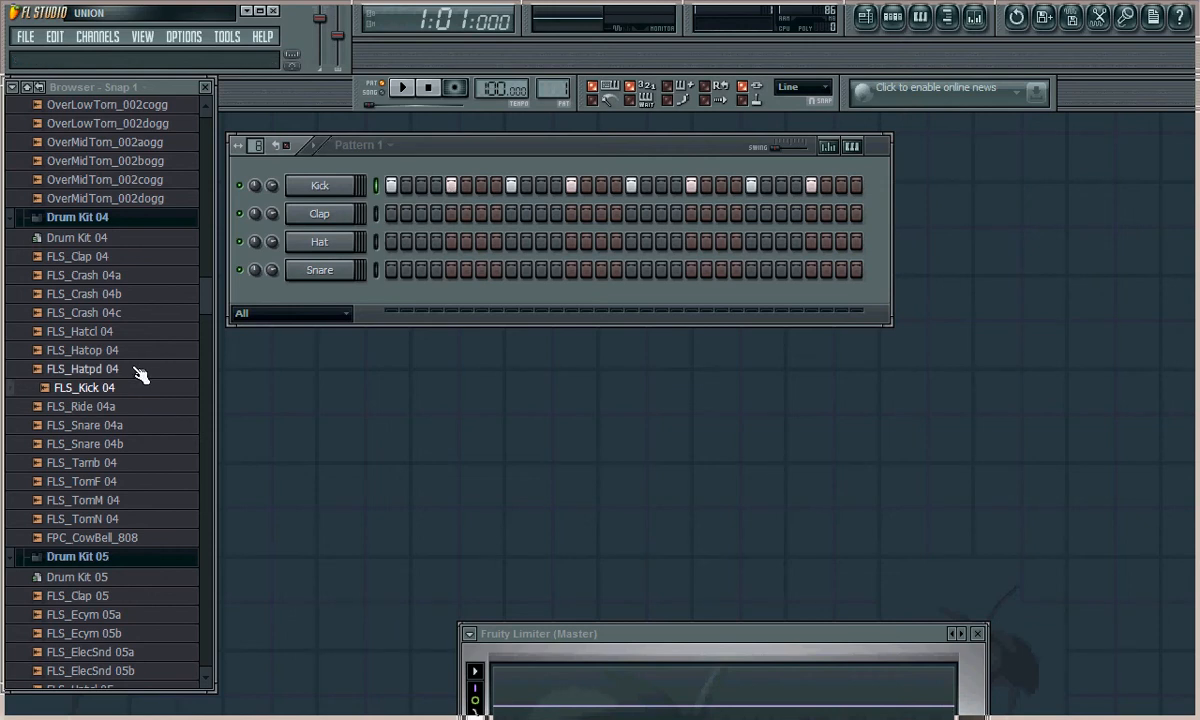
- Load FLS_Hatcl 04 into the Hat channel and replace the kicks on steps 5, 13, 21 and 29 with claps, checking by playback
drag(122, 333, 338, 246)
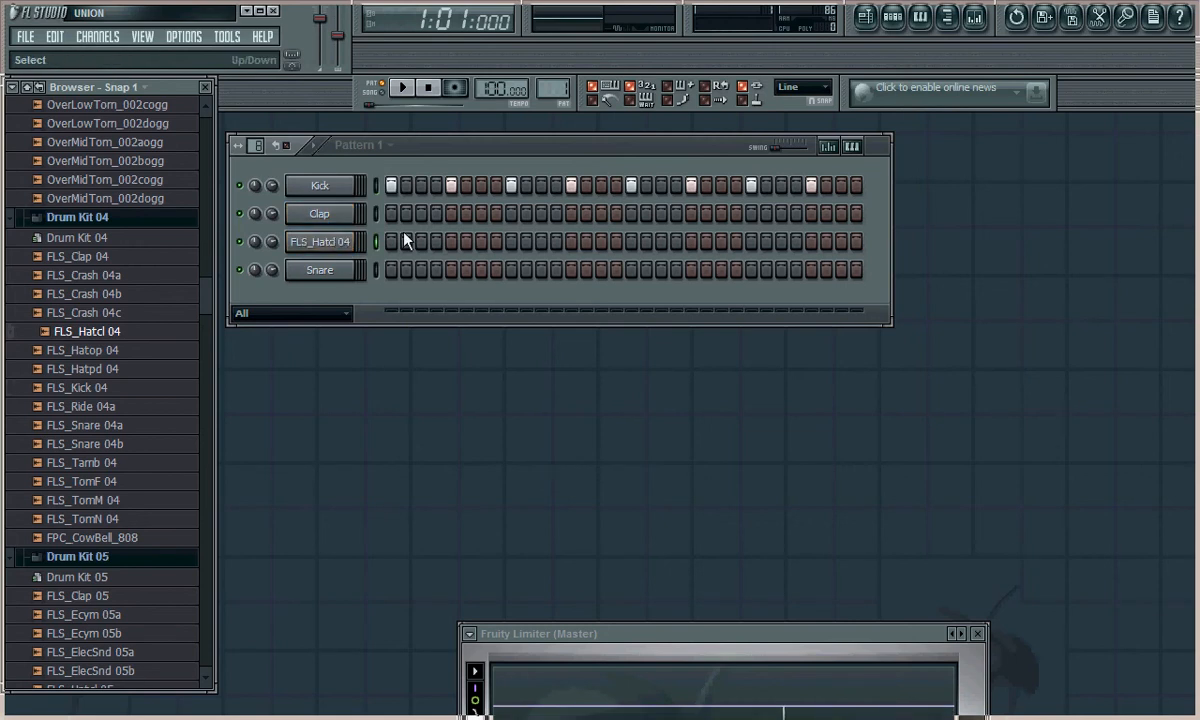
click(453, 190)
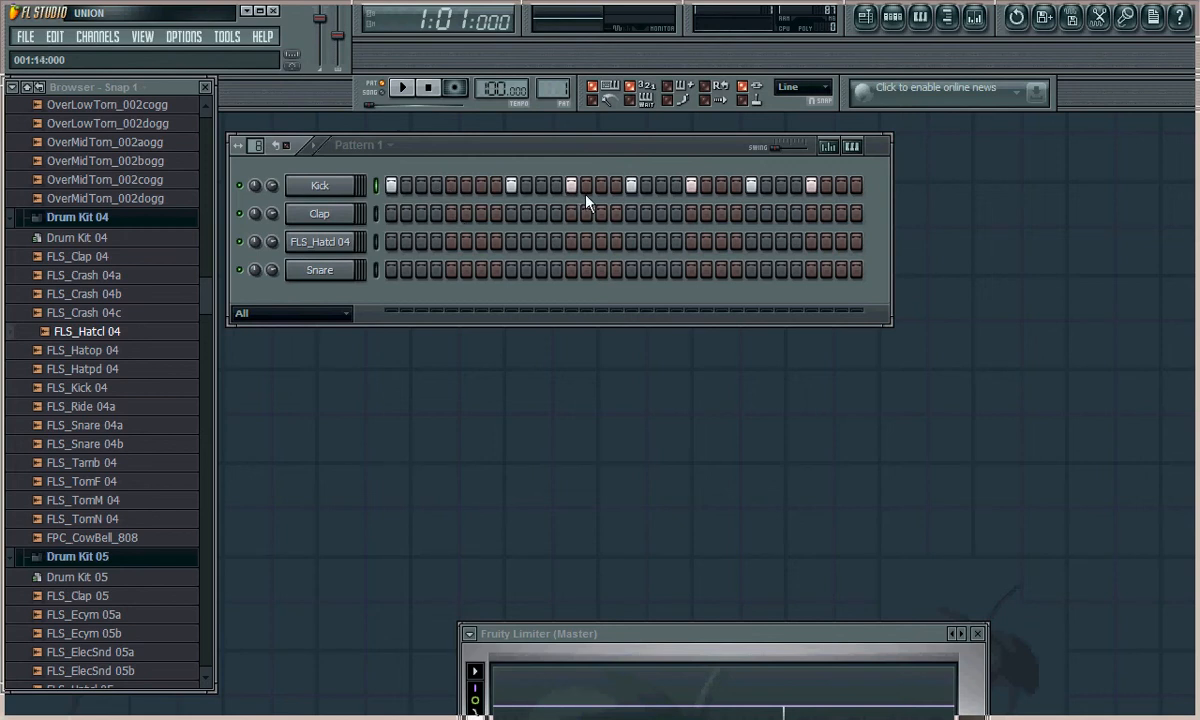
click(451, 214)
click(571, 190)
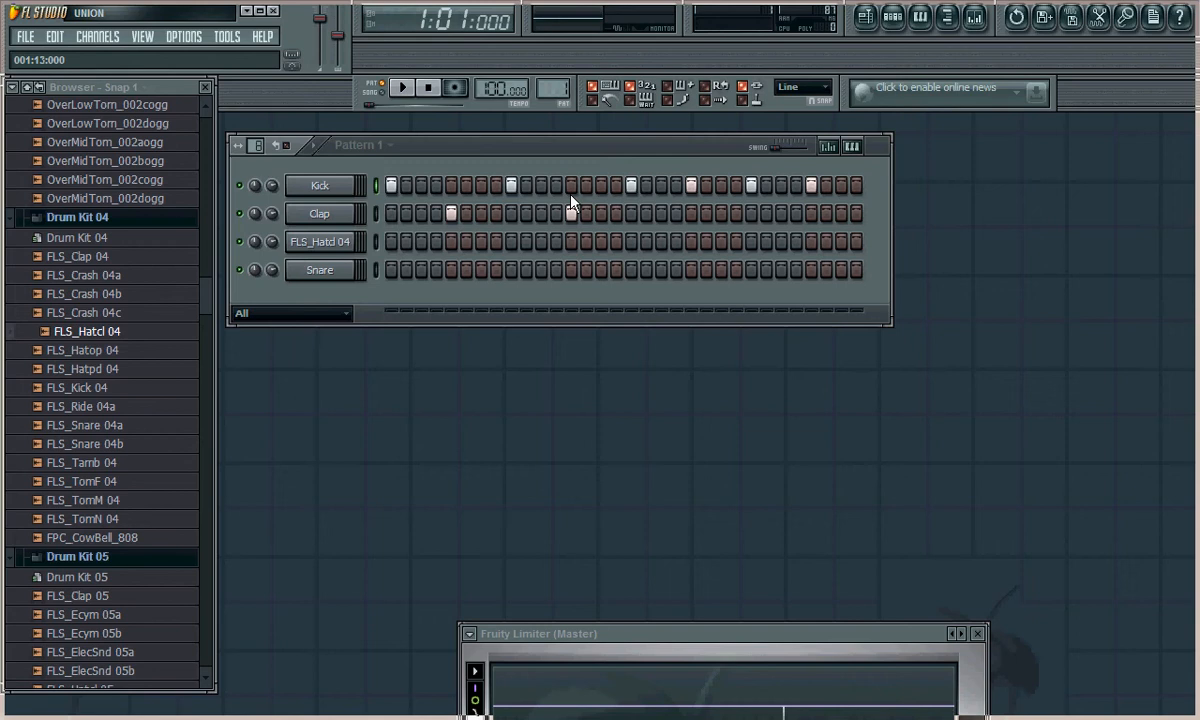
click(691, 213)
click(811, 211)
key(space)
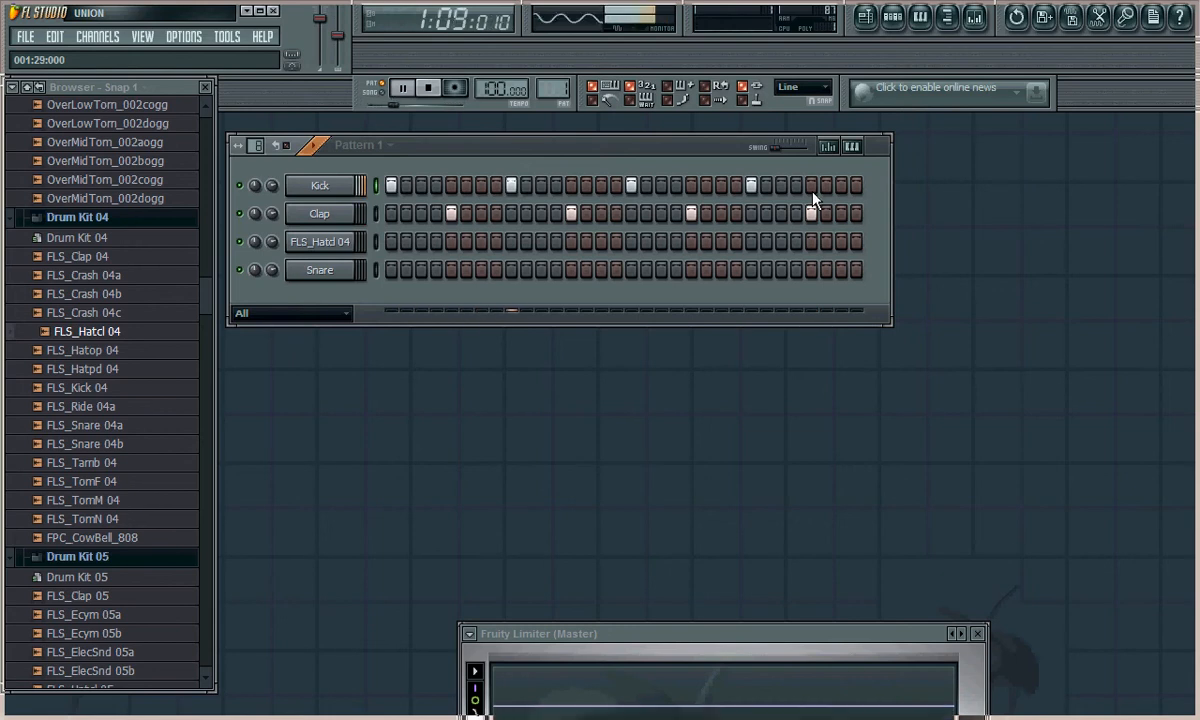
key(space)
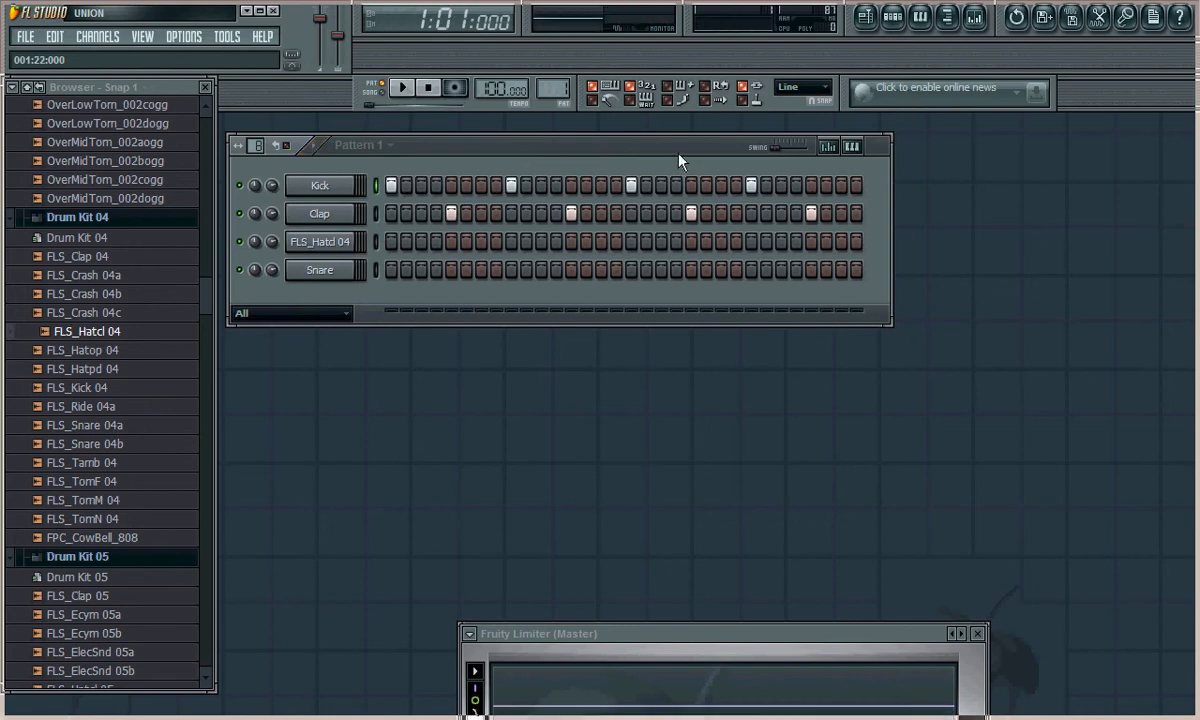
- Fill every second step of the FLS_Hatcl 04 channel, starting at step 1, and play the beat
click(330, 250)
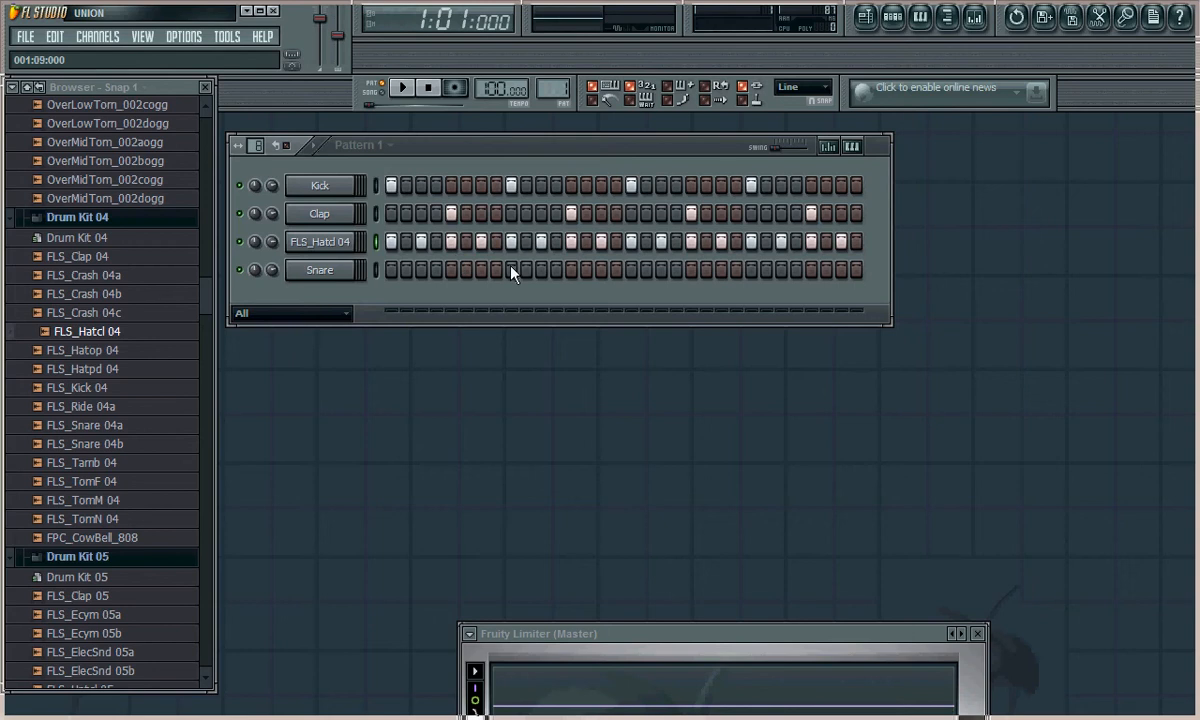
key(space)
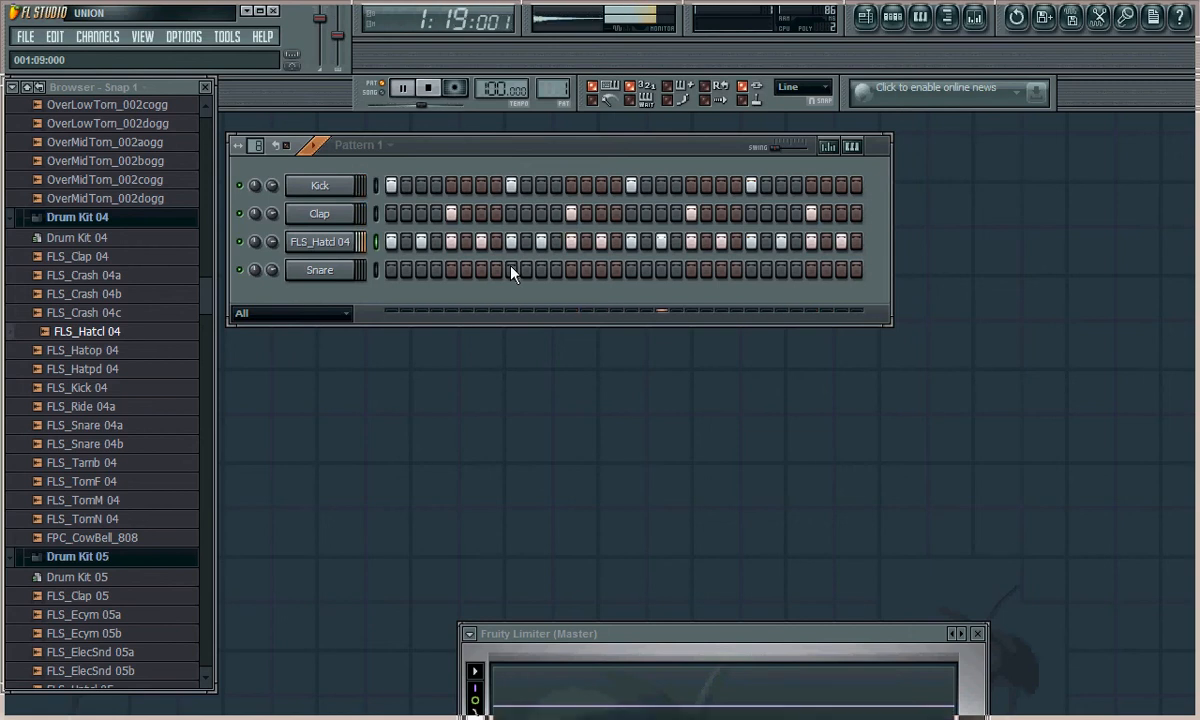
key(space)
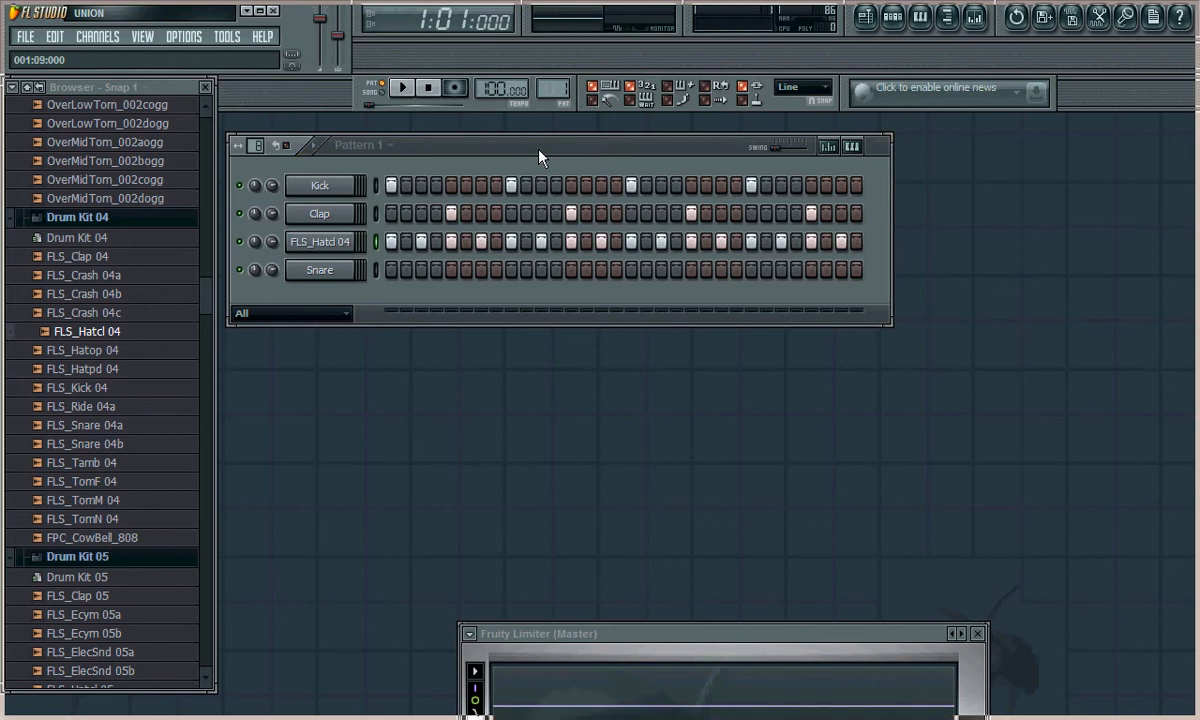
- Insert the BASS Plug channel with FL Slayer above Snare and move the plugin window out from behind the browser
click(339, 276)
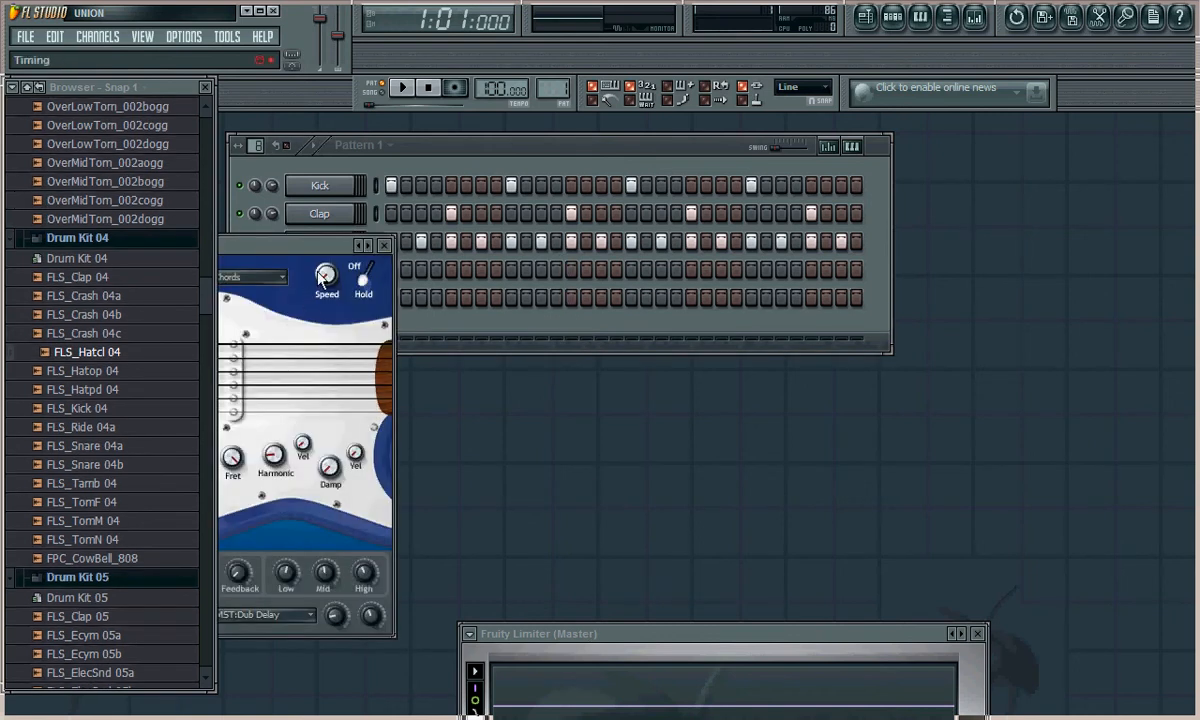
drag(333, 245, 659, 218)
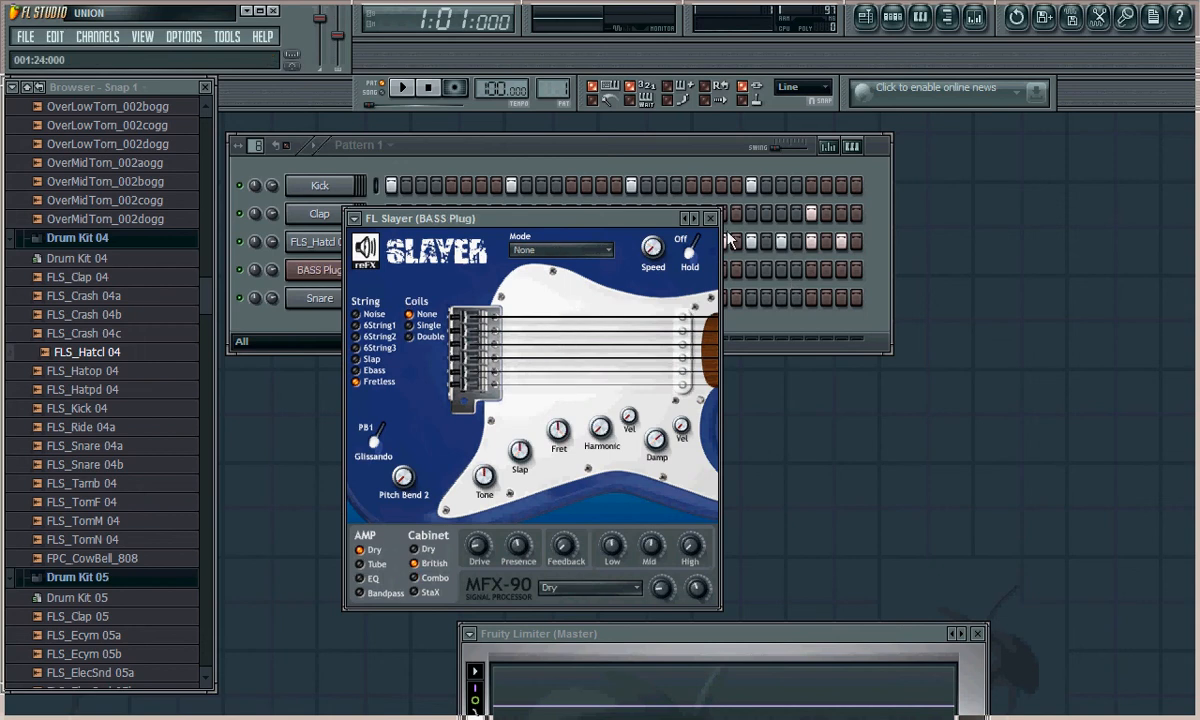
click(693, 160)
click(320, 270)
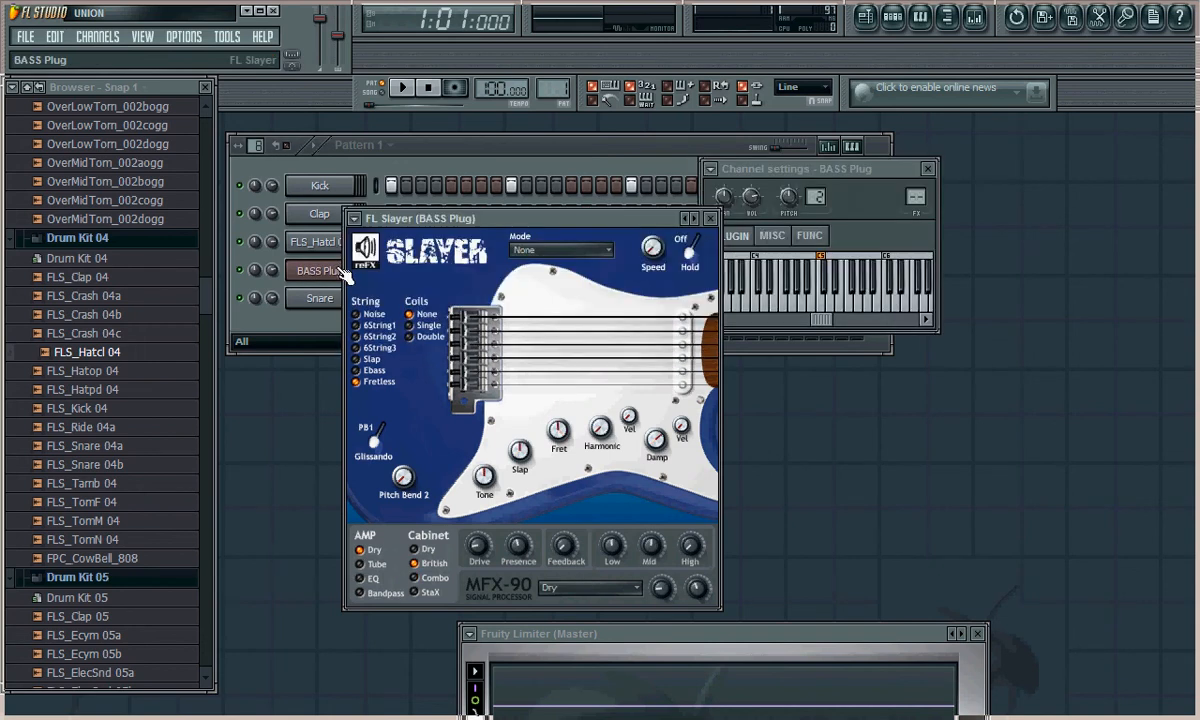
- Try out the notes F4, A4 and C5 on the BASS Plug channel
click(420, 162)
key(v)
key(v)
key(v)
key(q)
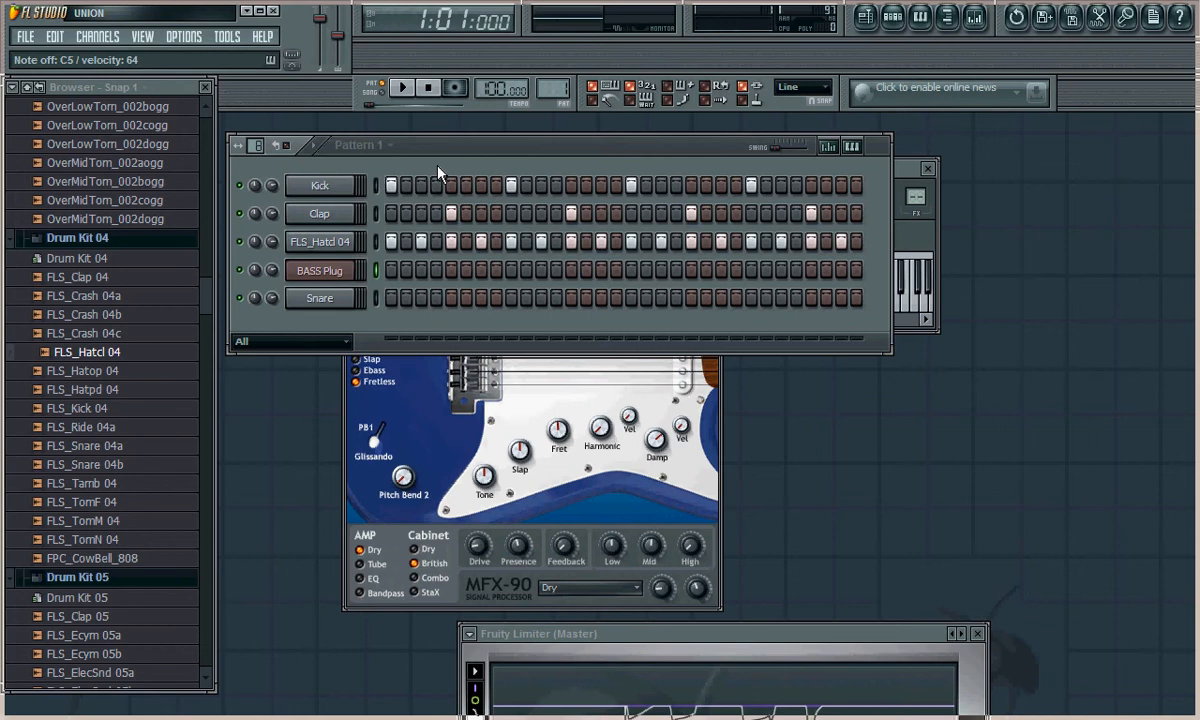
key(q)
key(n)
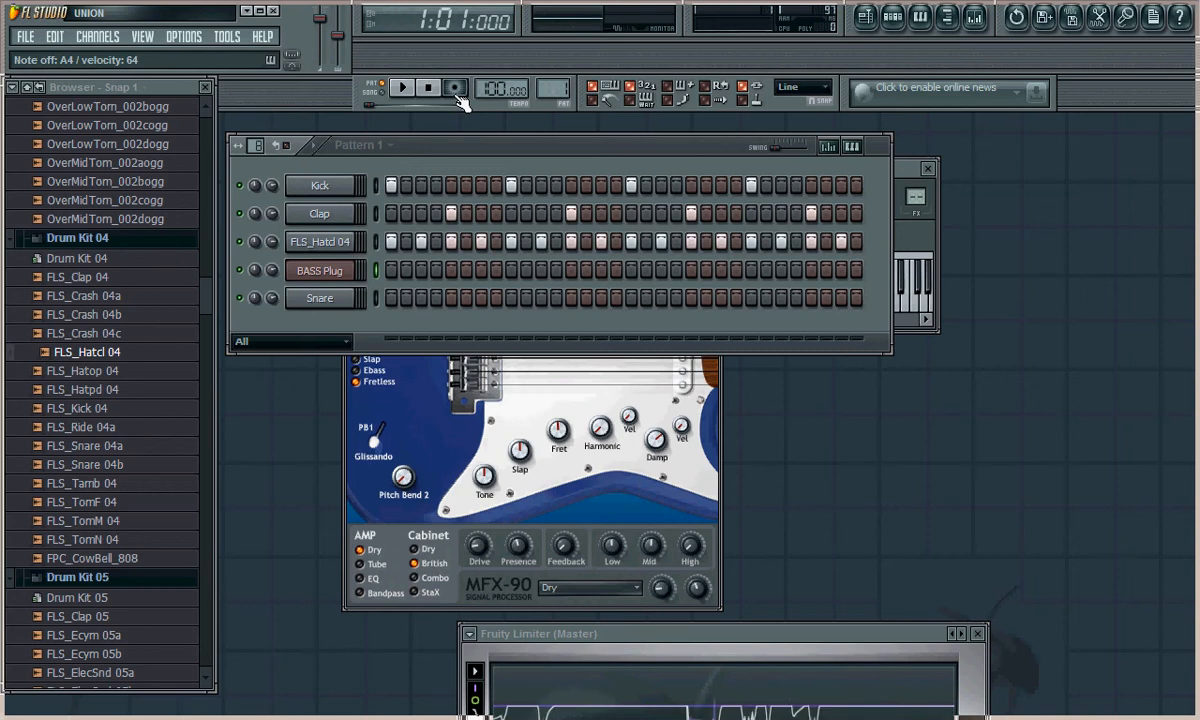
- Turn on recording and record a bass line of F4, A4, C5 and E5 notes into the BASS Plug channel across the pattern
click(455, 89)
key(v)
key(v)
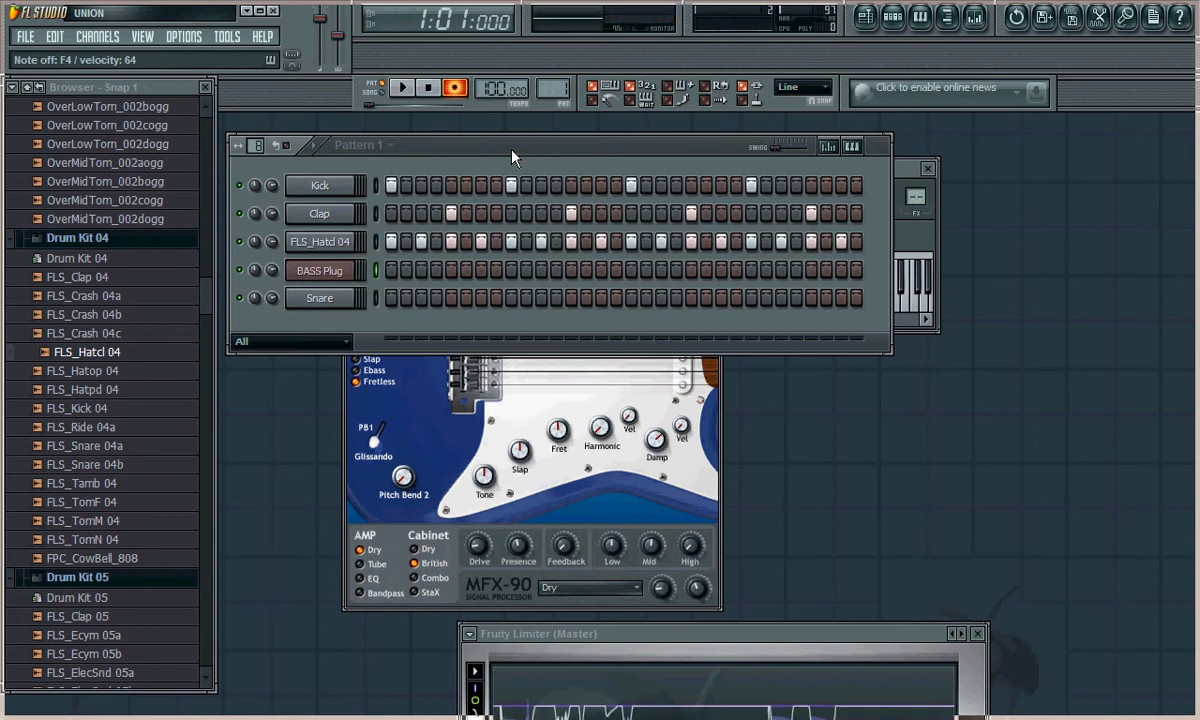
click(330, 268)
click(490, 150)
key(space)
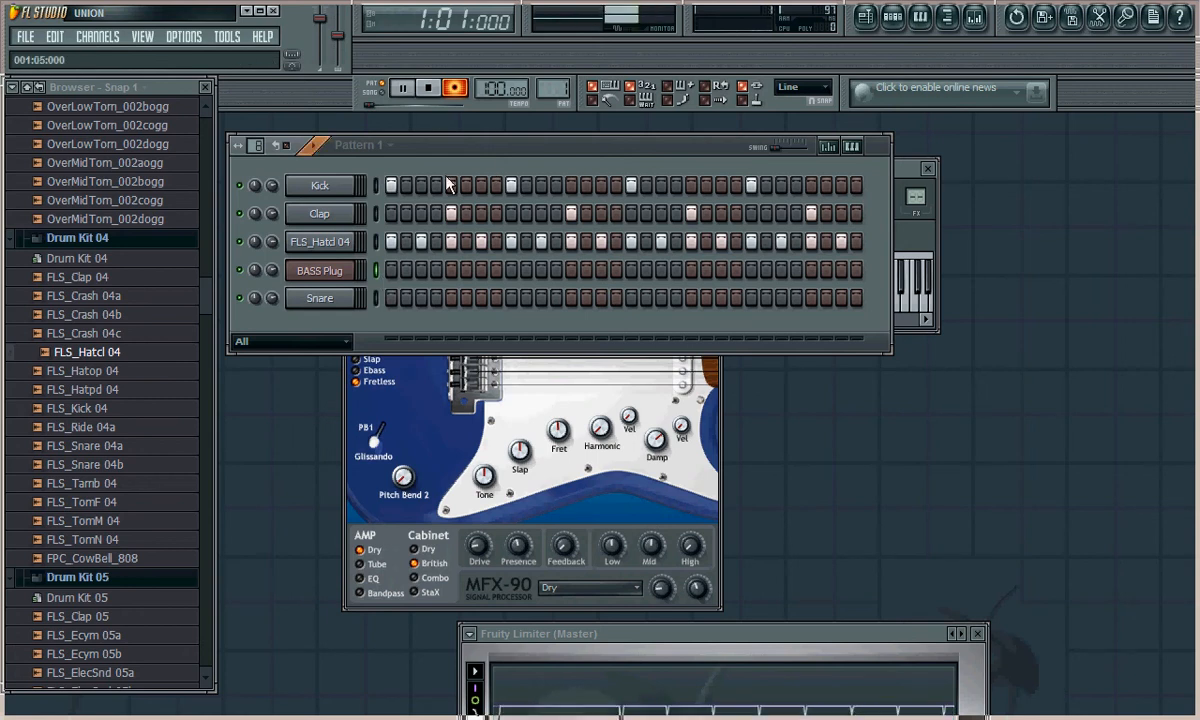
key(space)
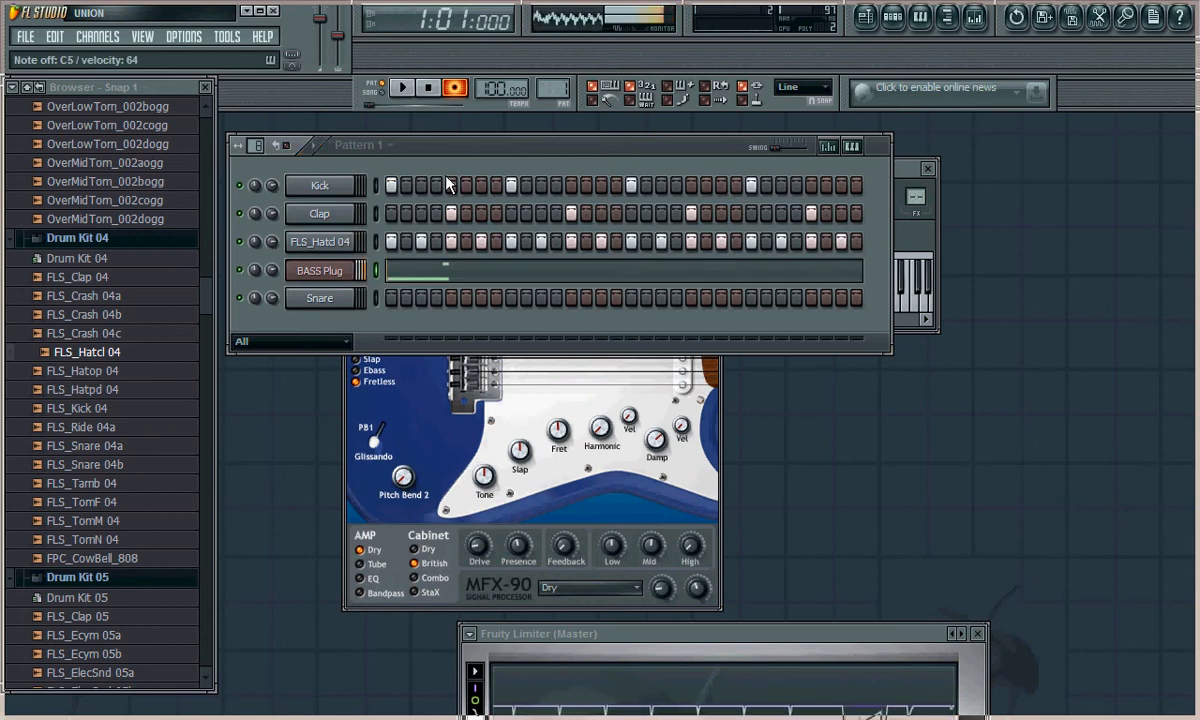
key(space)
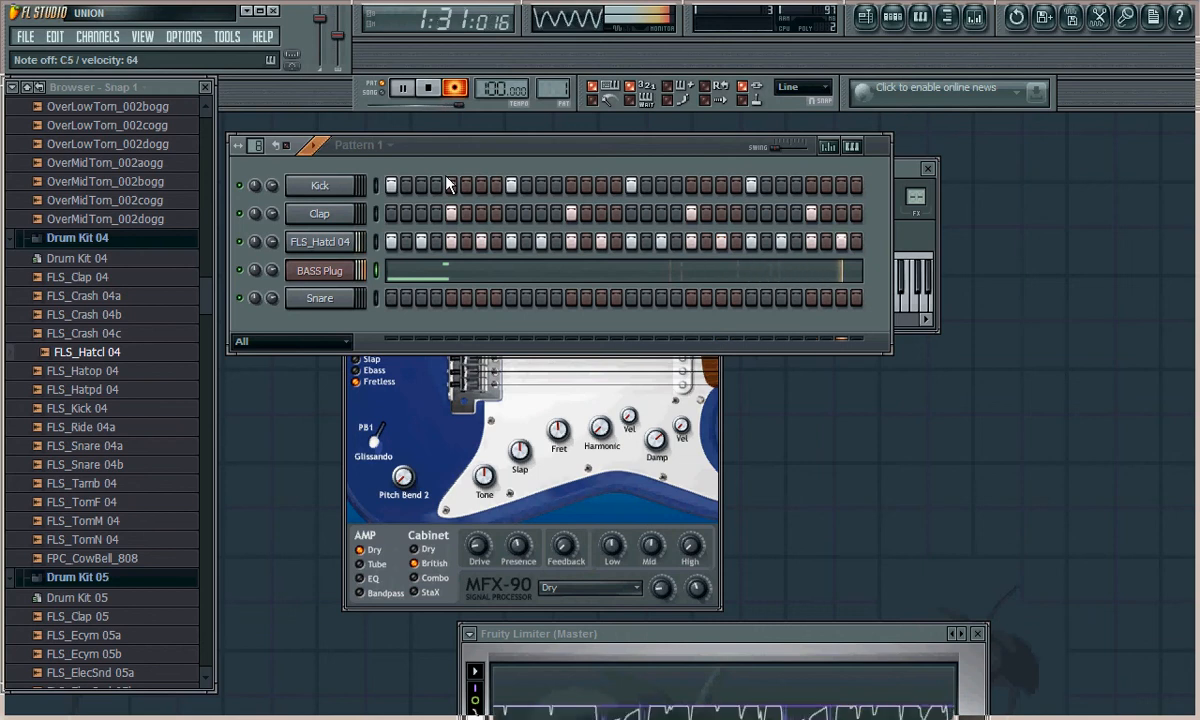
key(space)
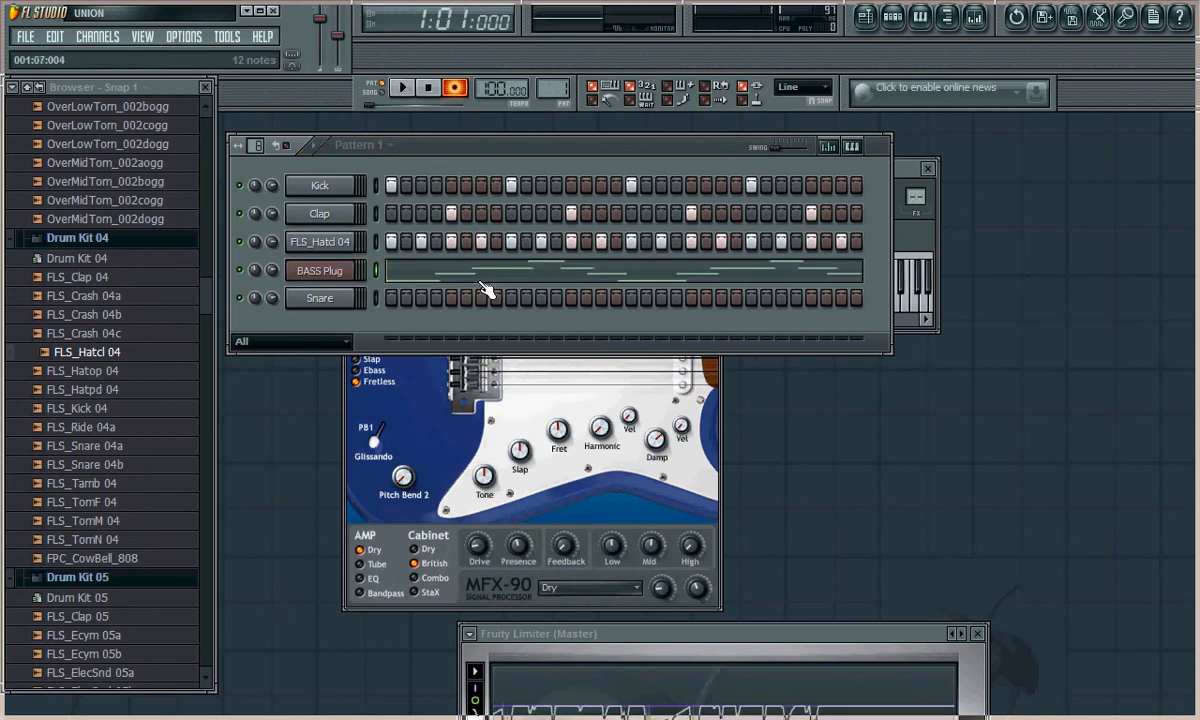
- Quantize the recorded BASS Plug notes in the piano roll using the Default groove template and Quantize end time
click(563, 279)
drag(592, 478, 765, 243)
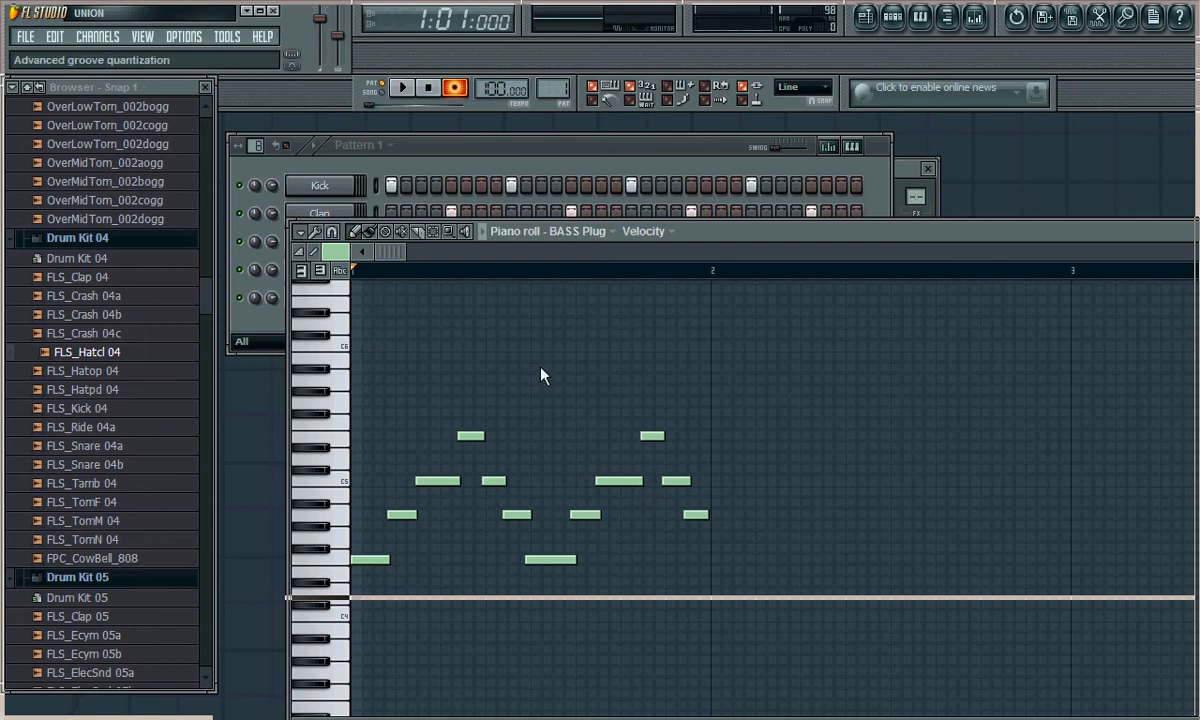
key(alt+q)
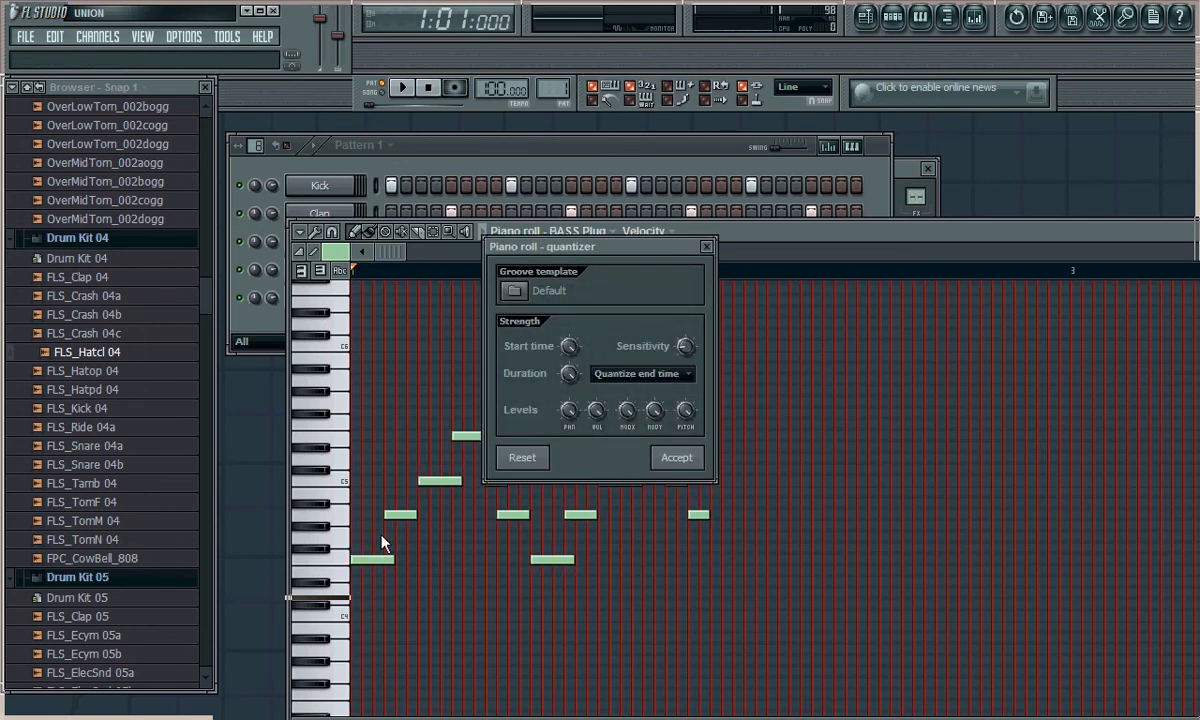
click(670, 460)
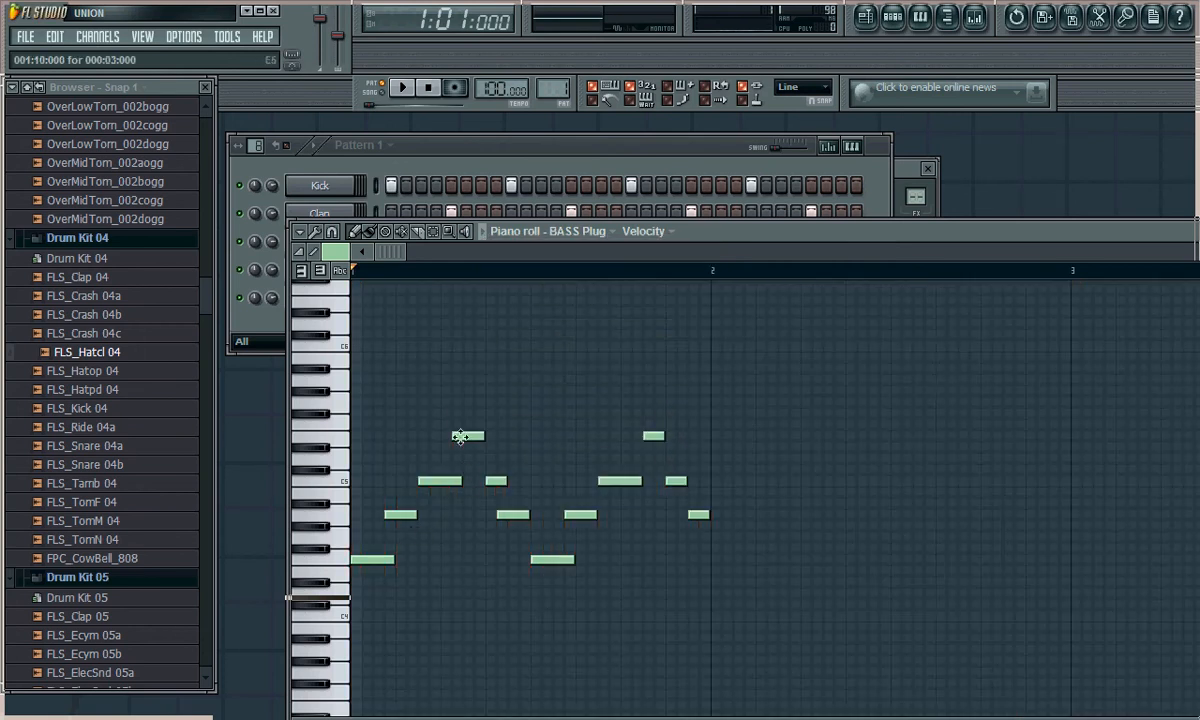
- Shift the first three A4 notes and the first E5 note of the bass line one step later, checking by playback
drag(398, 514, 409, 514)
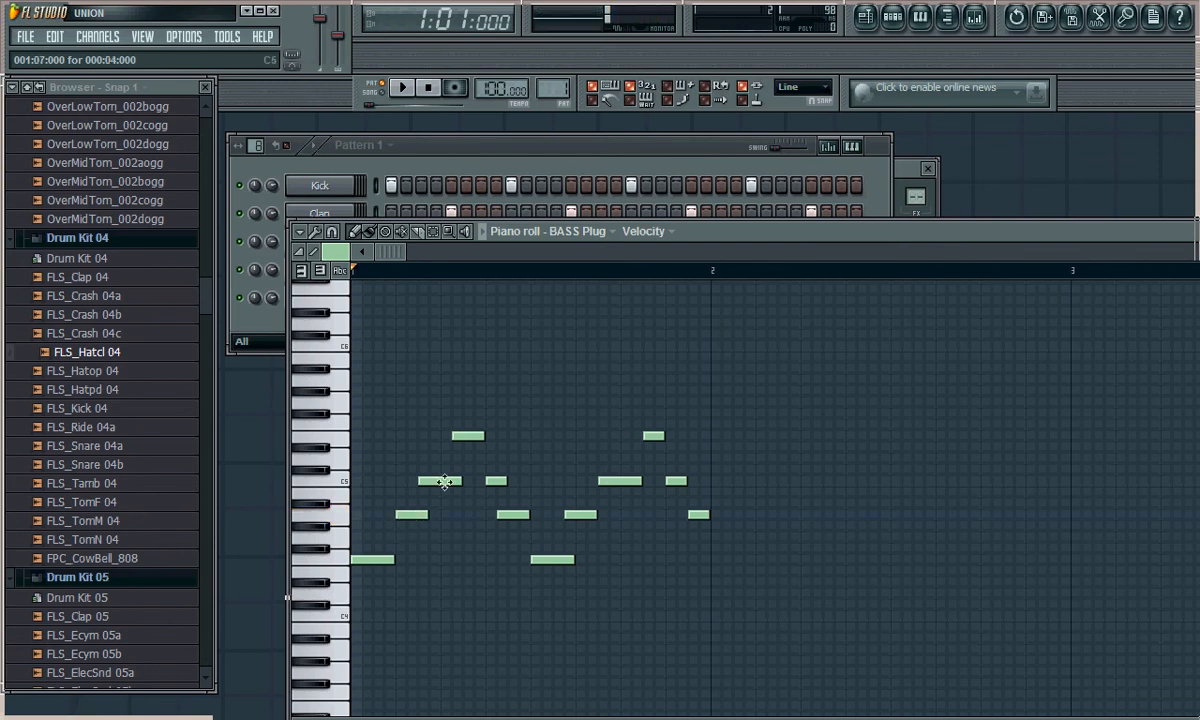
drag(468, 436, 479, 436)
drag(510, 513, 521, 512)
click(589, 503)
key(space)
drag(593, 507, 592, 513)
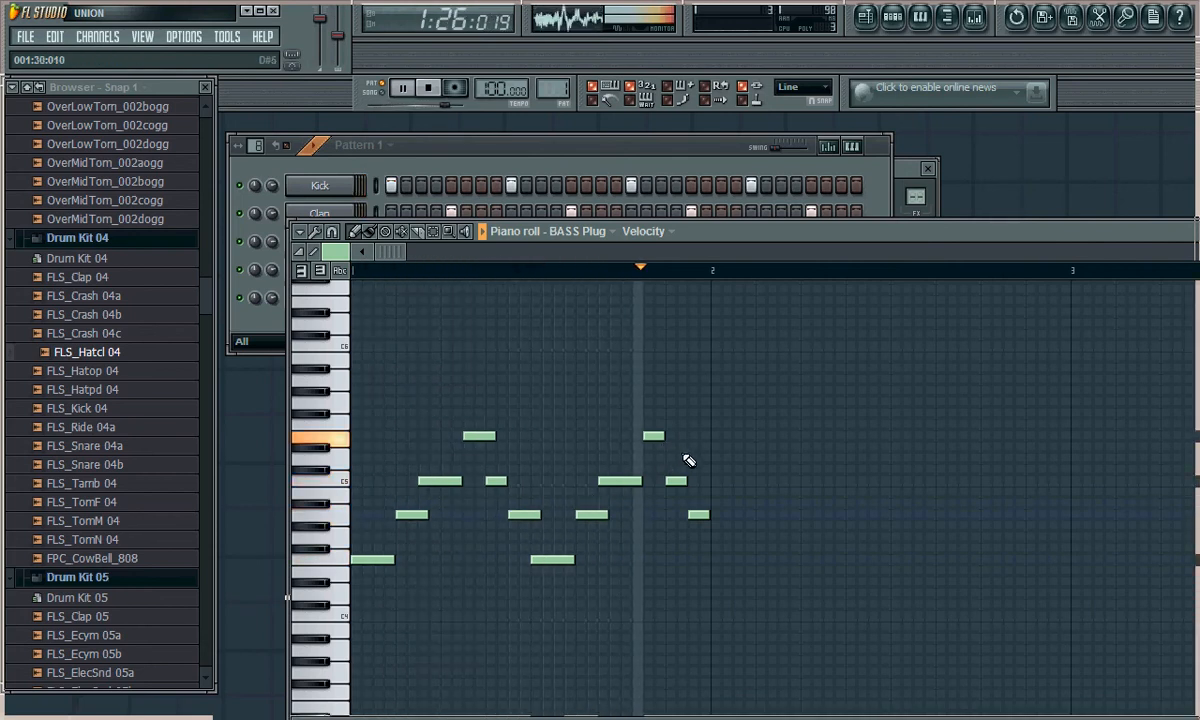
- Move the piano roll window to reach its controls, close it and stop the playback
drag(872, 234, 673, 328)
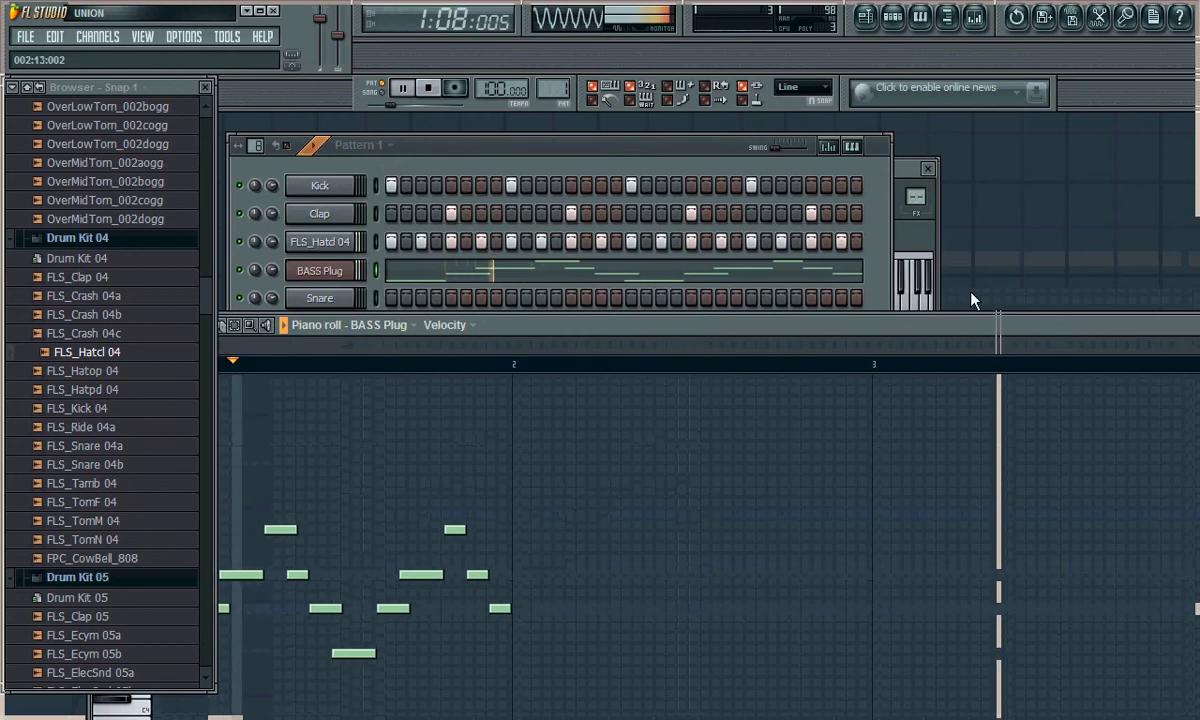
drag(1020, 321, 797, 321)
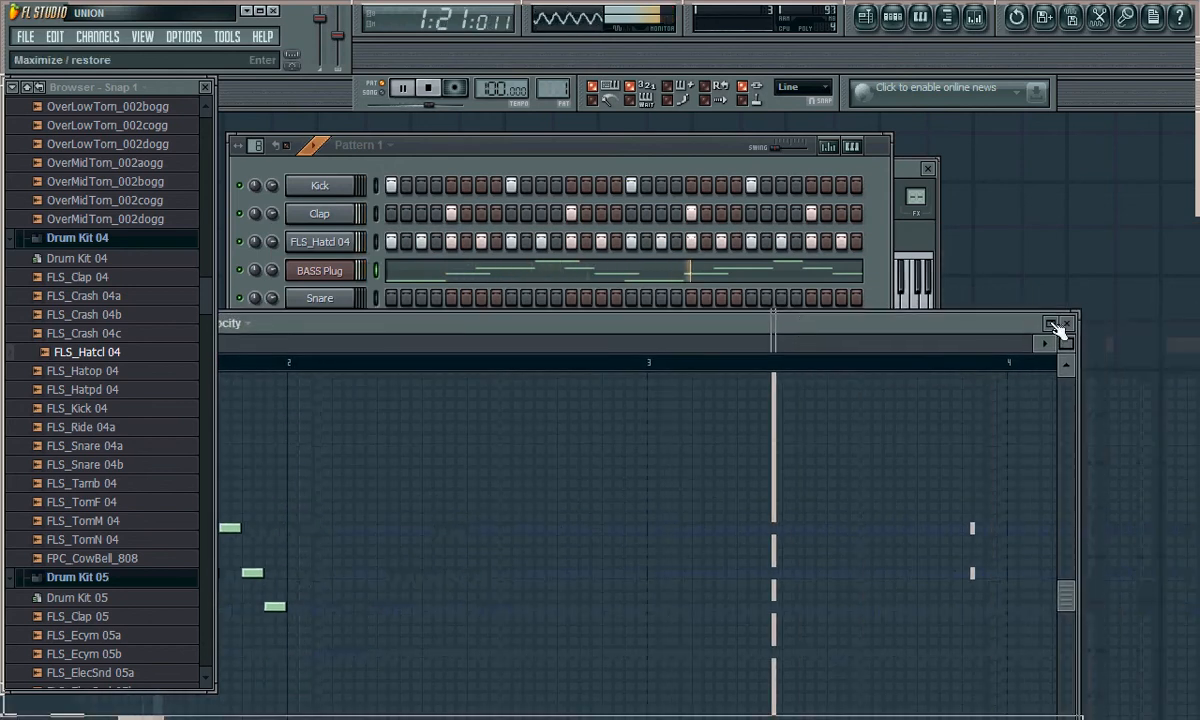
click(1069, 325)
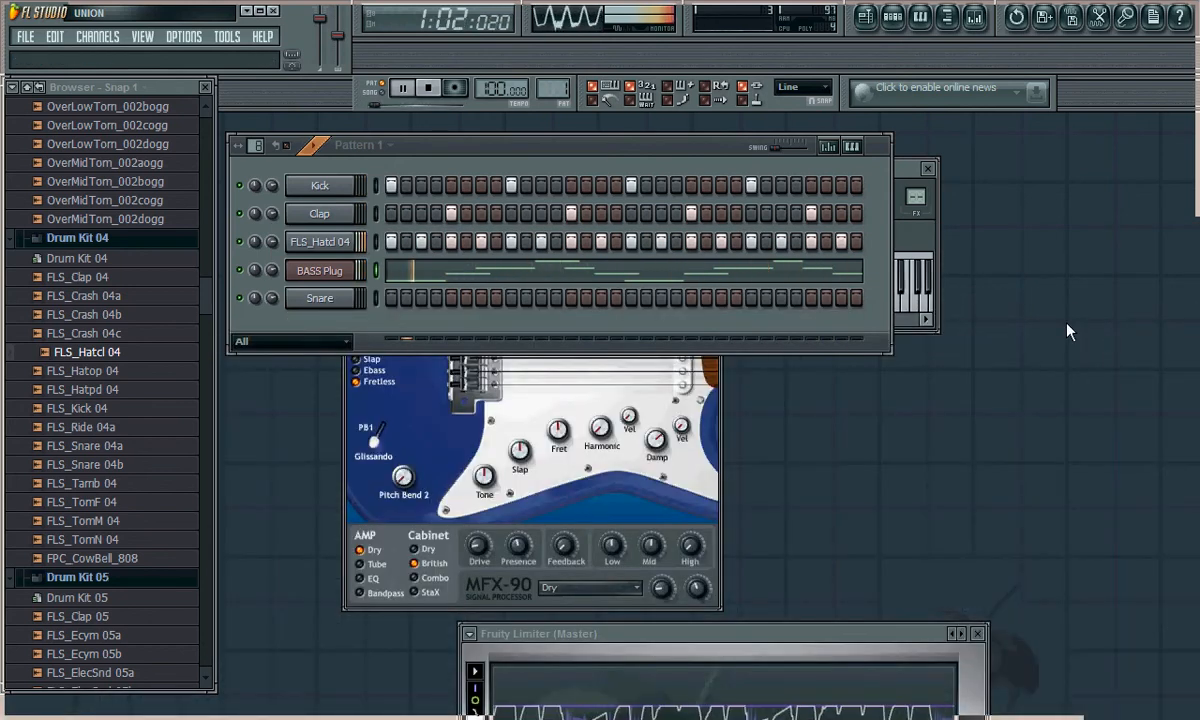
key(space)
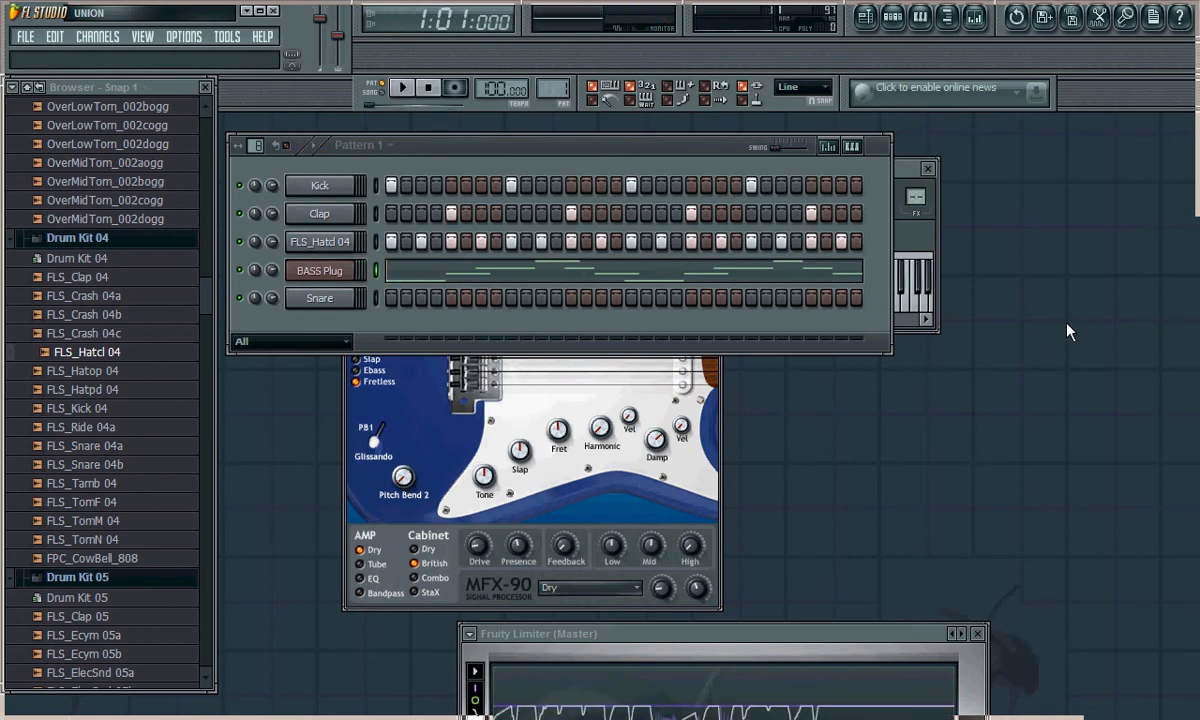
- Add an FL Keys channel to the pattern and move its plugin window out from behind the browser
click(311, 297)
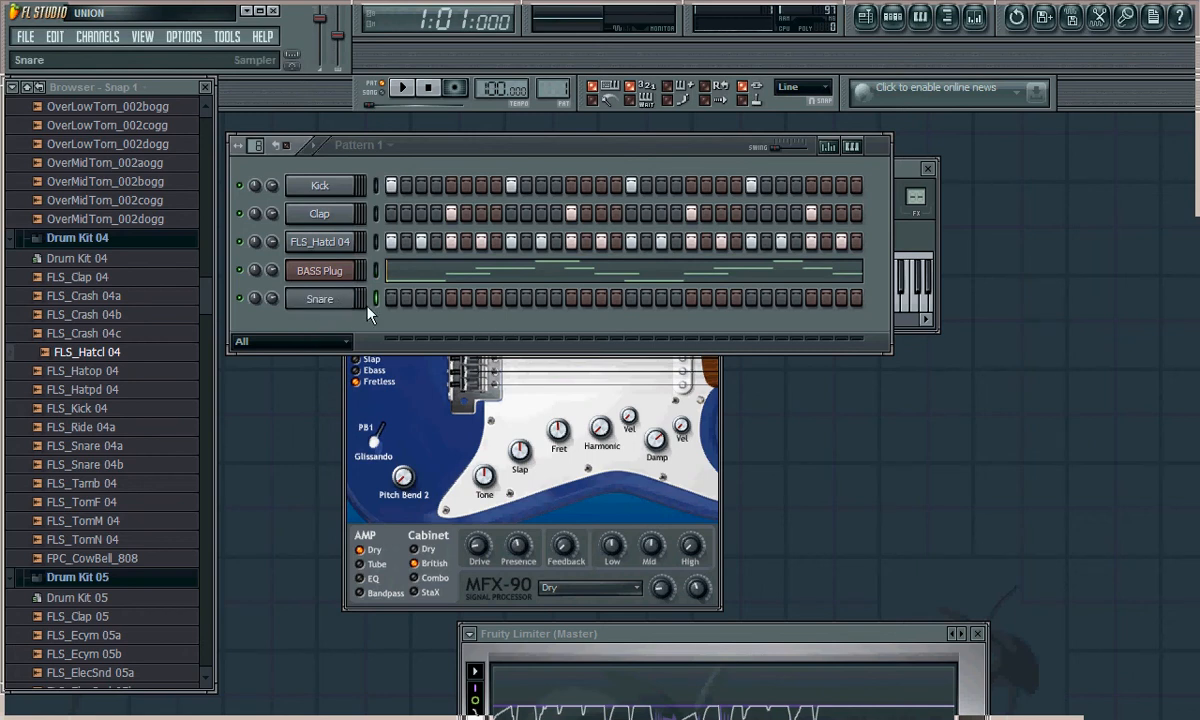
click(549, 321)
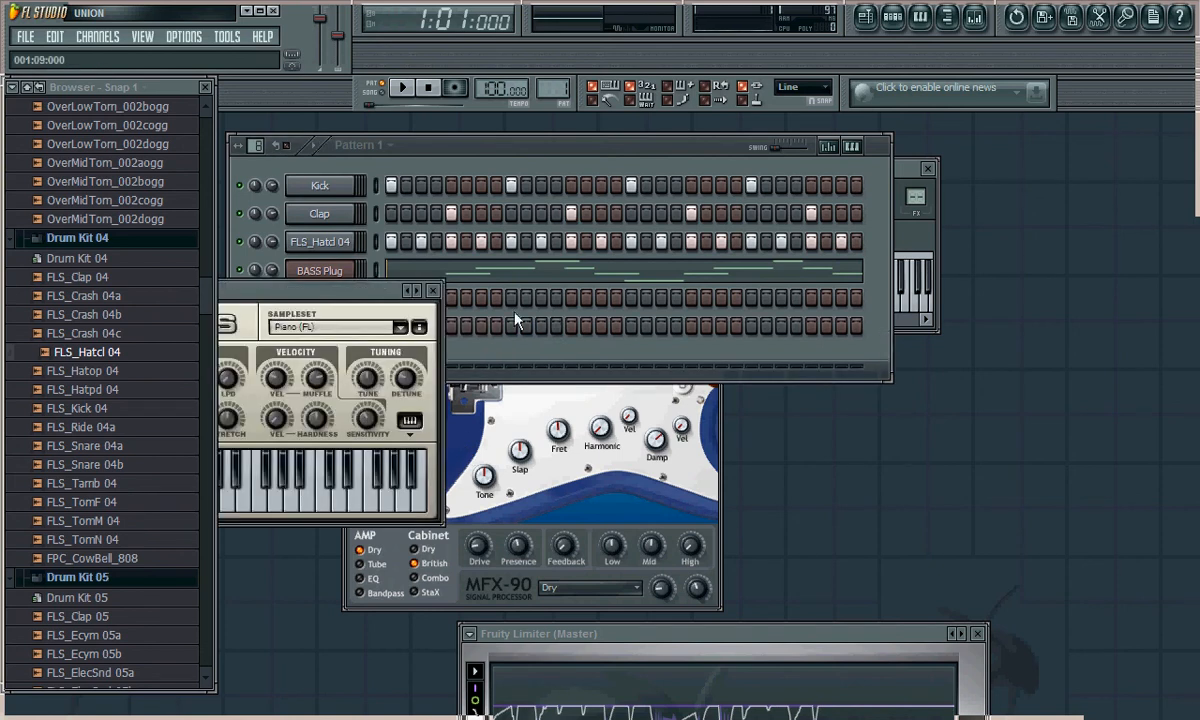
drag(369, 291, 587, 296)
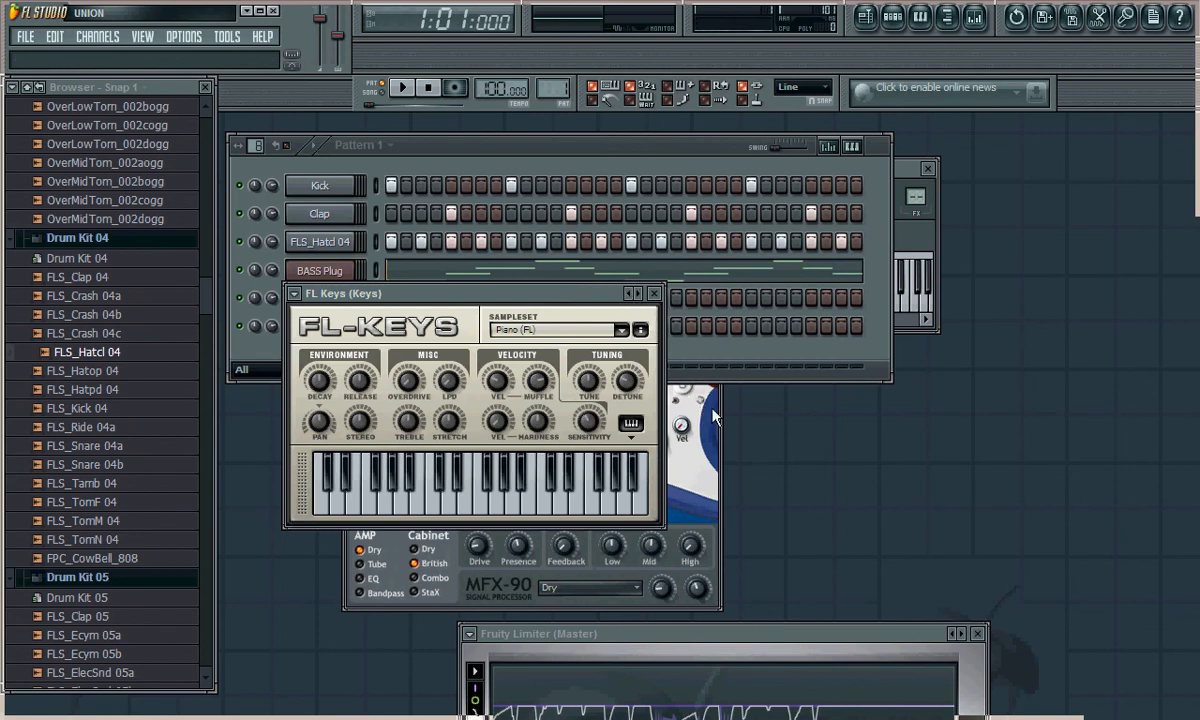
- Bring the pattern window in front of the plugin windows, select the ePiano channel and audition the F4-A4-C5 chord
click(675, 151)
click(343, 299)
click(439, 149)
key(v)
key(n)
key(comma)
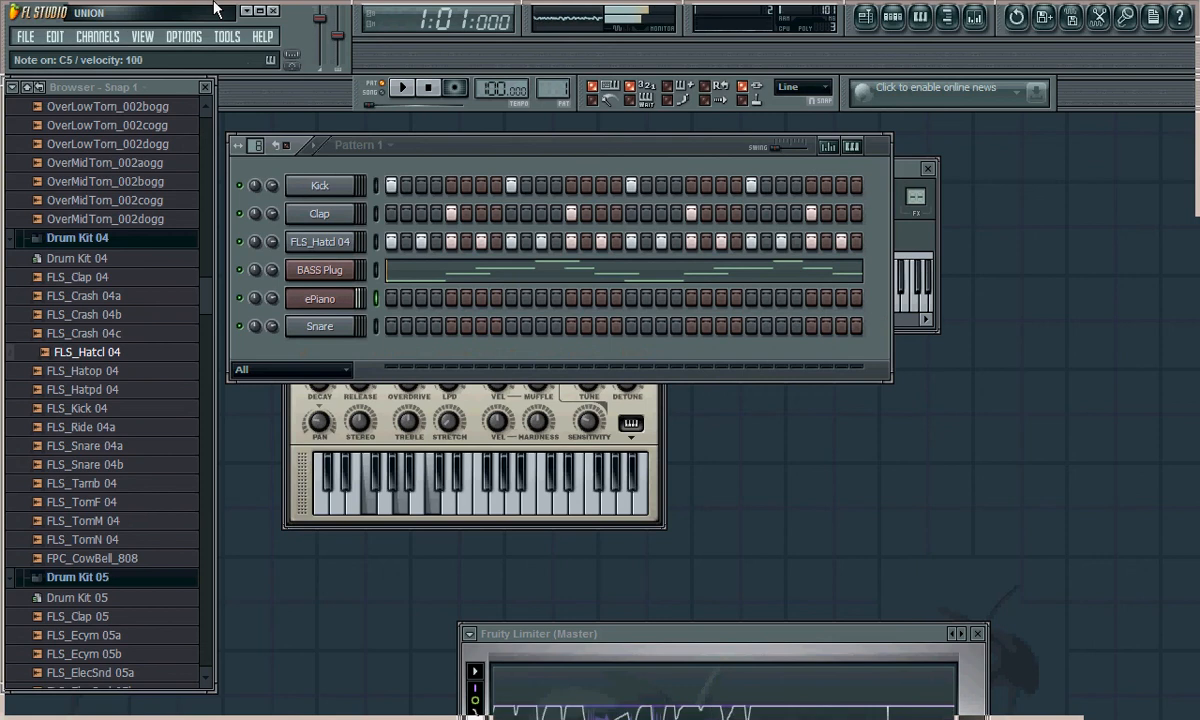
key(v)
key(n)
key(comma)
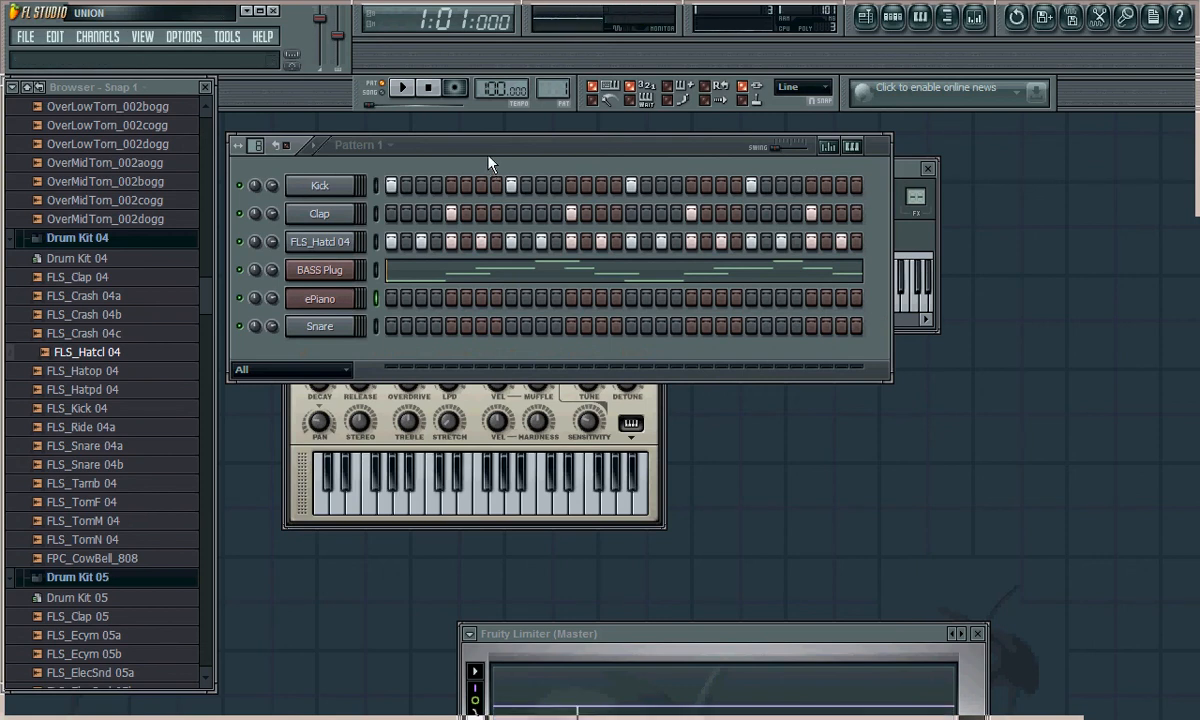
- Rehearse the change from the F4-A4-C5 chord to the A4-C5-E5 chord on the ePiano channel without recording
key(v)
key(n)
key(comma)
key(n)
key(comma)
key(slash)
key(n)
key(comma)
key(slash)
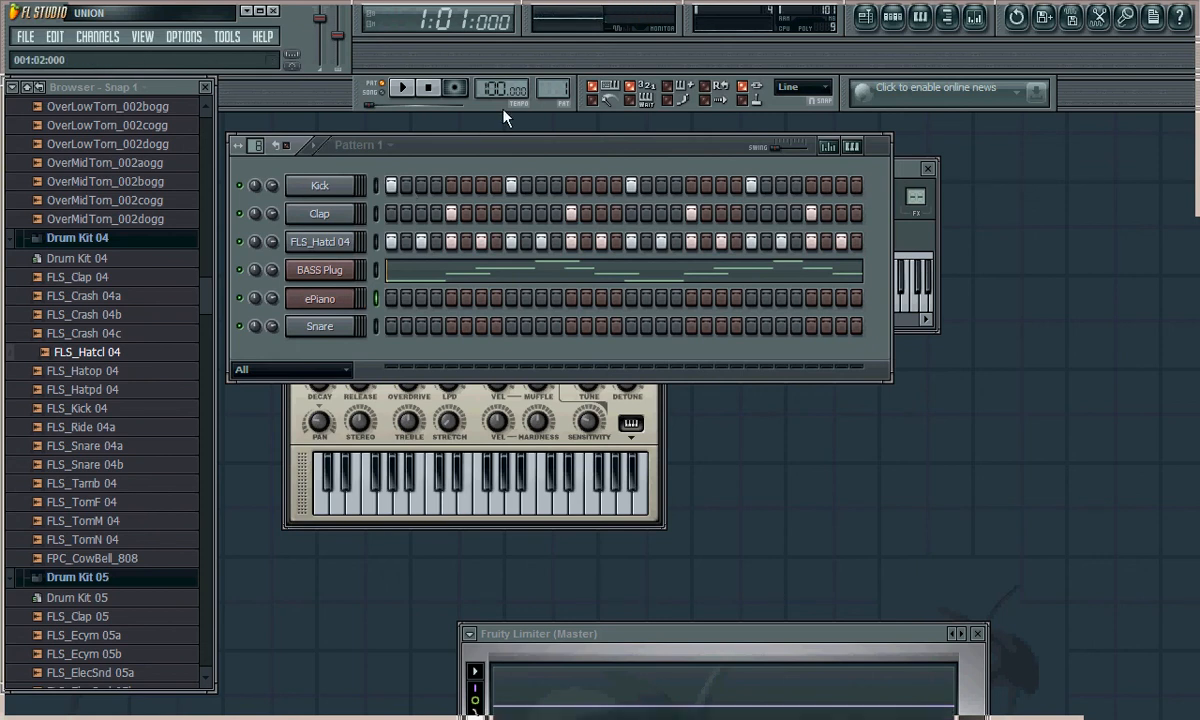
- Record a held F4-A4-C5 chord followed by an A4-C5-E5 chord on the ePiano channel over the beat, and stop the recording
click(455, 88)
key(v)
key(n)
key(comma)
key(space)
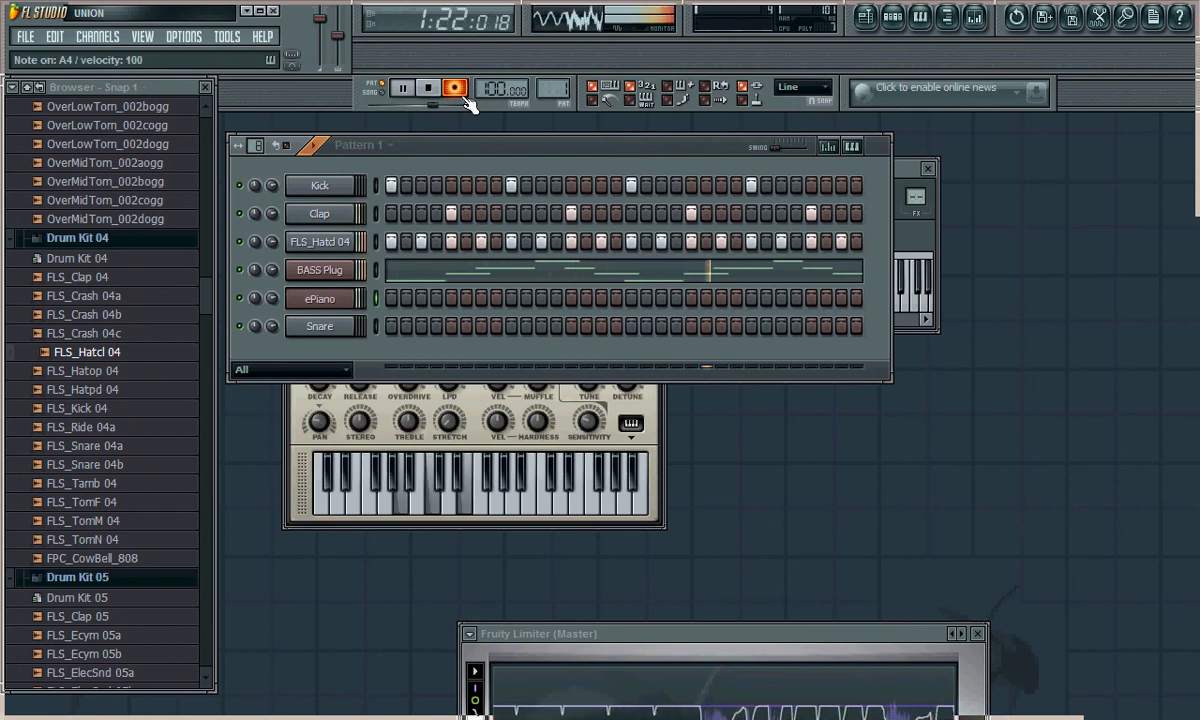
key(space)
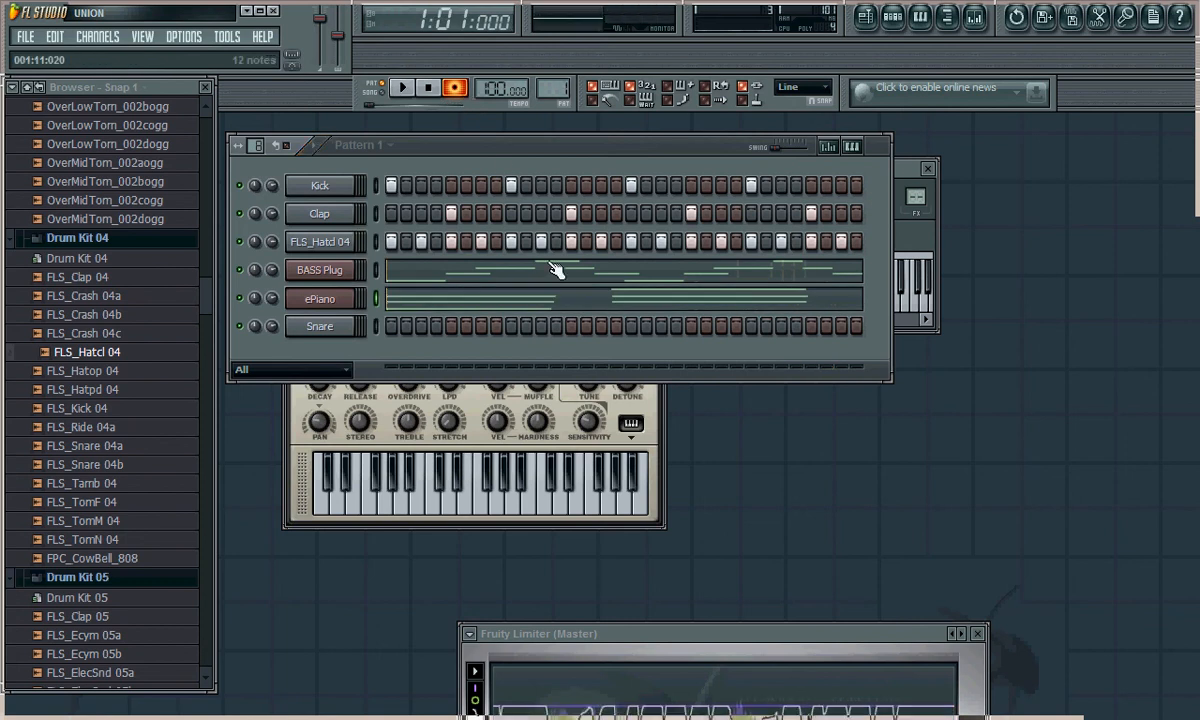
- Quantize the recorded ePiano chords in the piano roll using the Default groove template and Quantize end time
click(568, 299)
drag(579, 325, 939, 198)
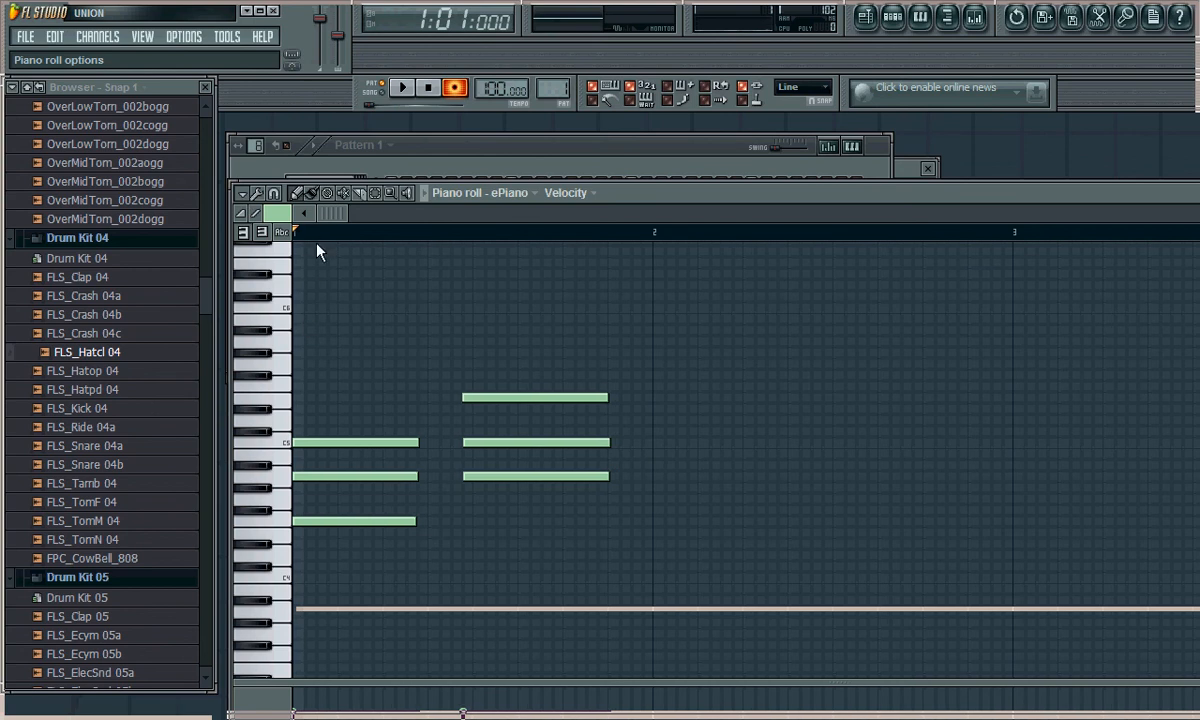
key(alt+q)
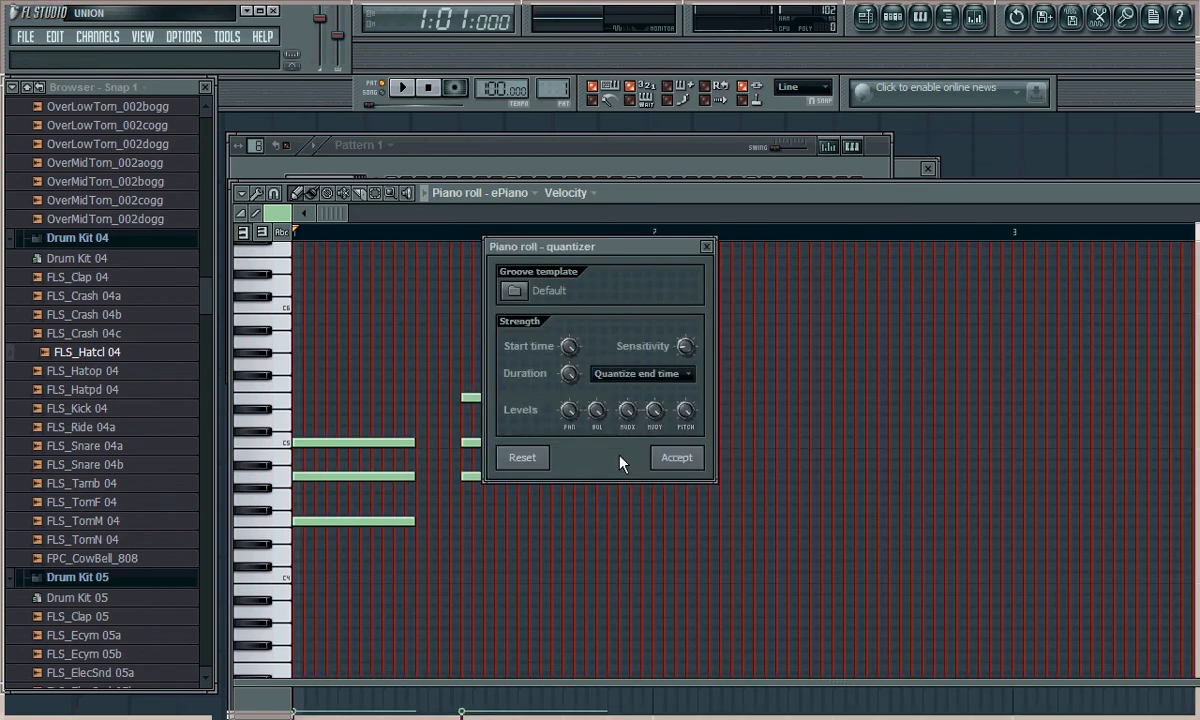
click(682, 464)
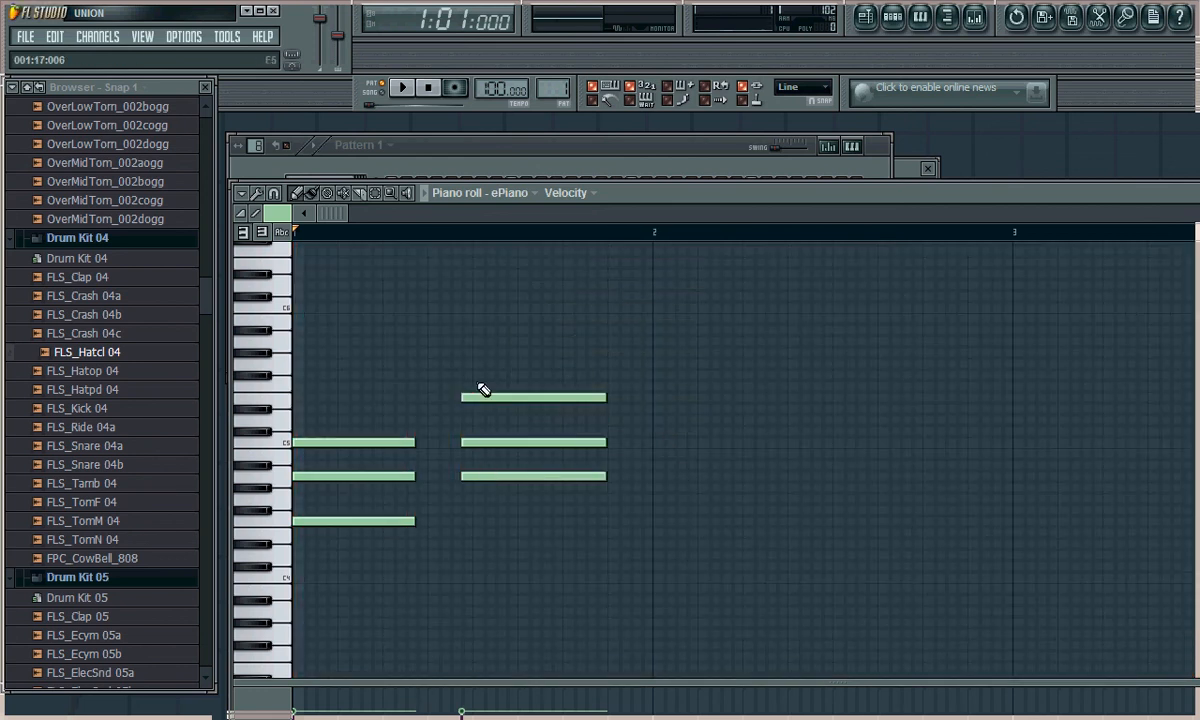
- Shift the three notes of the second ePiano chord one step later to step 17, and check the pattern by playback
drag(479, 393, 492, 398)
drag(480, 442, 494, 476)
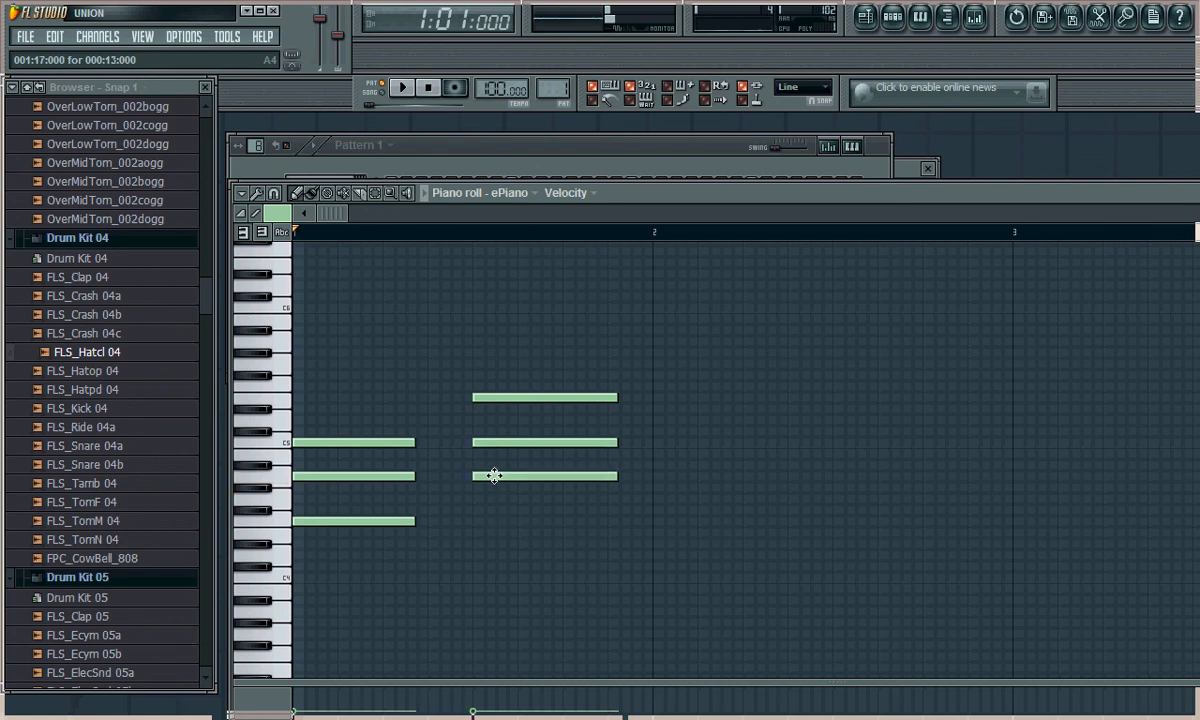
click(647, 150)
key(space)
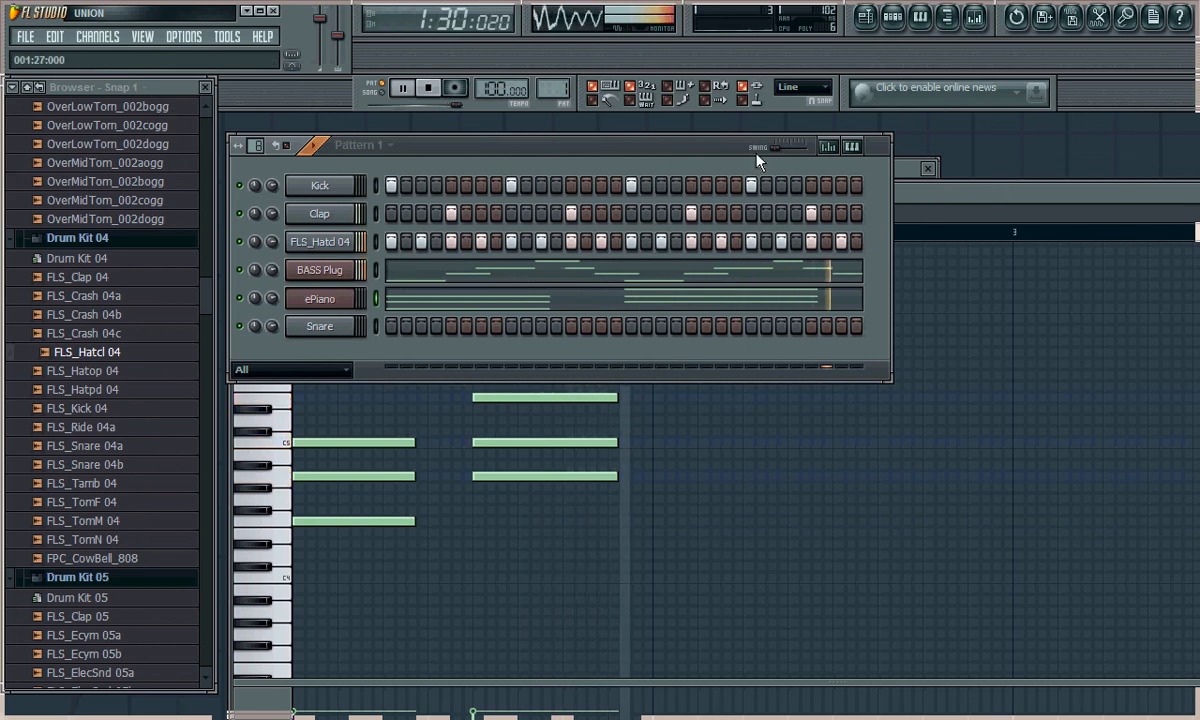
click(955, 204)
click(723, 160)
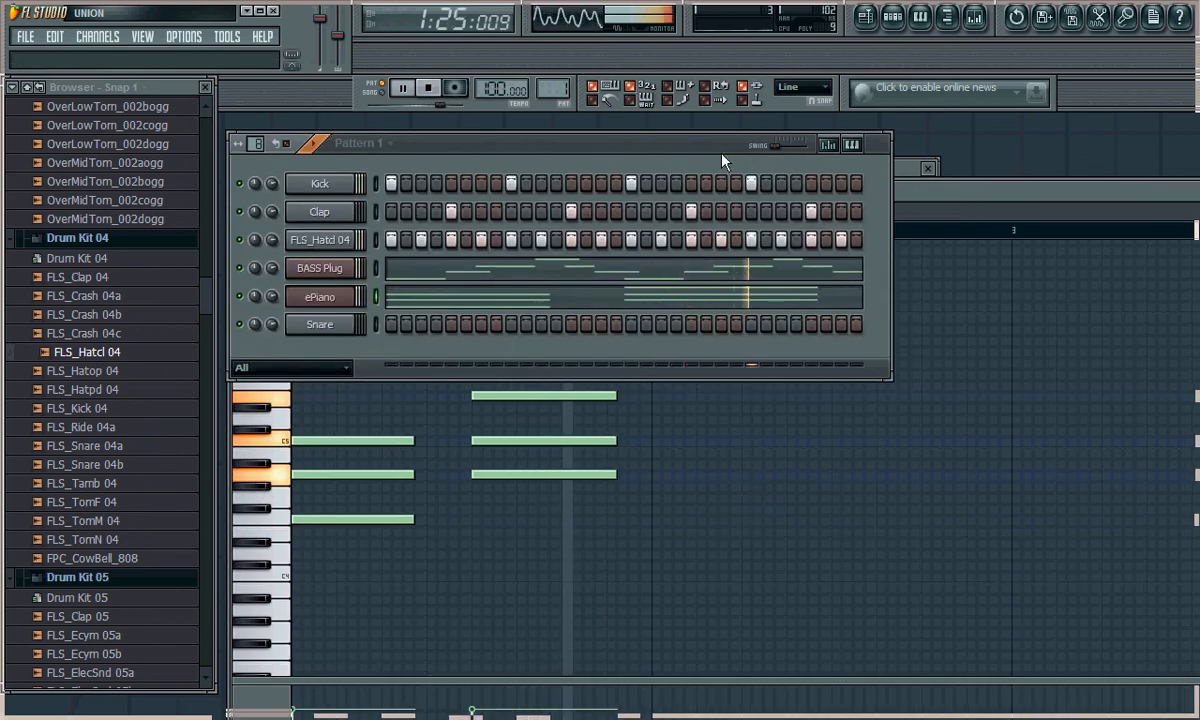
key(space)
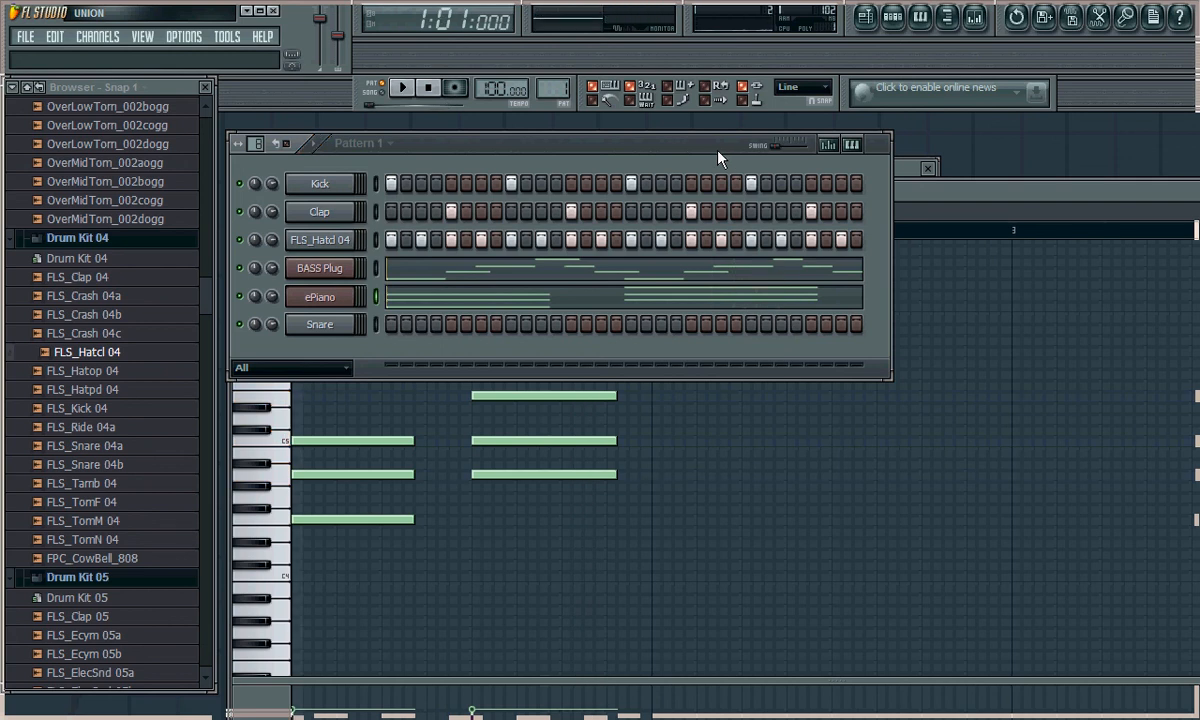